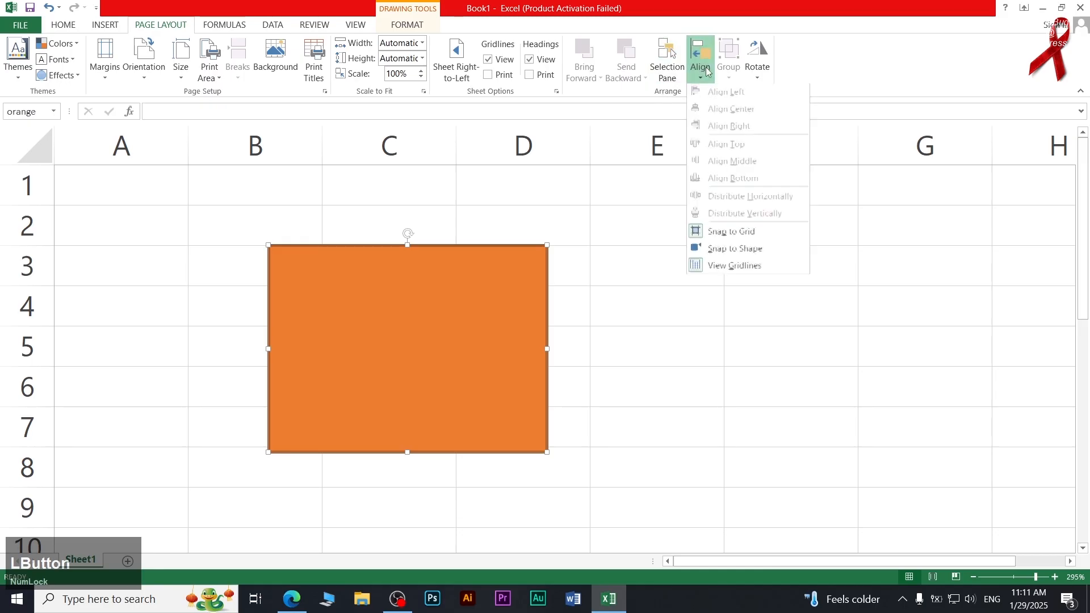
# Turn on Snap to Shape, move the orange rectangle to the start of column B, and place a copy of it beside it over columns D–F.
pyautogui.click(704, 251)
pyautogui.moveTo(411, 345); pyautogui.dragTo(339, 335)
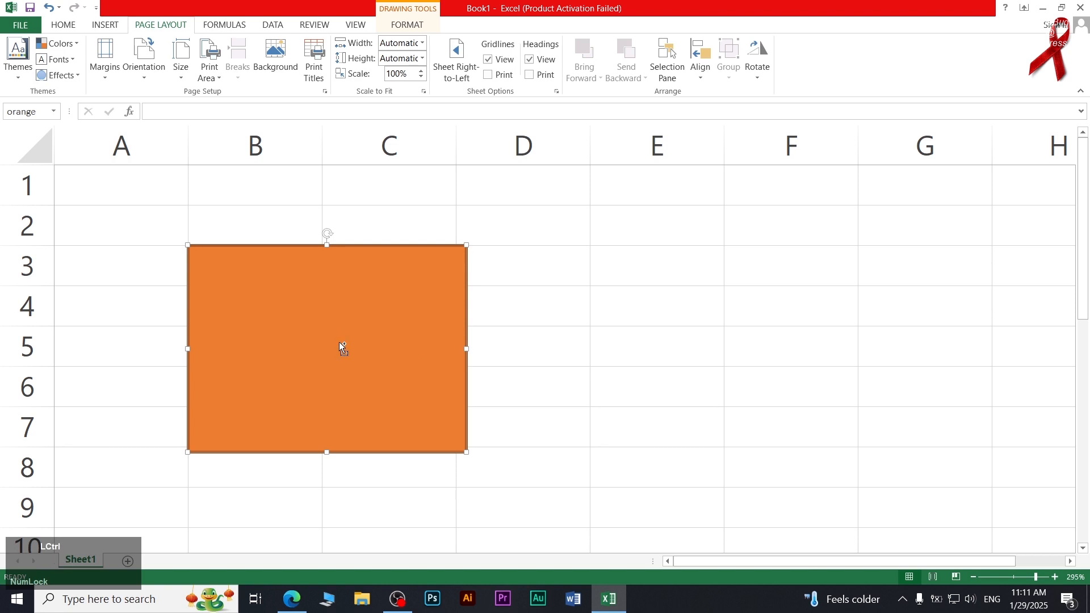
pyautogui.moveTo(339, 342); pyautogui.dragTo(630, 322)
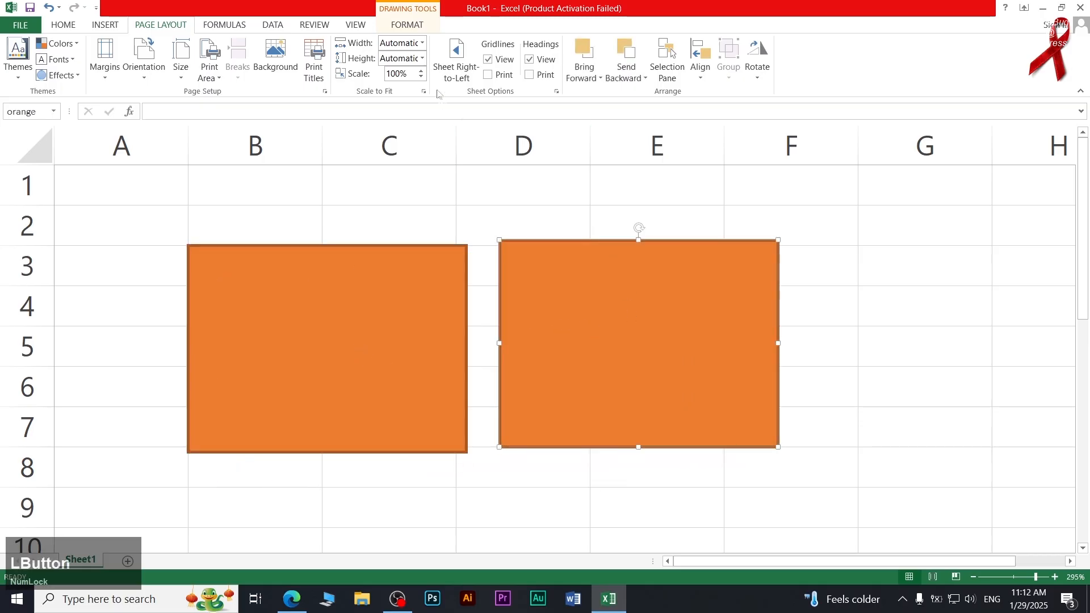
# Apply the solid blue shape style to the copied rectangle and line its top edge up with the orange rectangle.
pyautogui.click(420, 26)
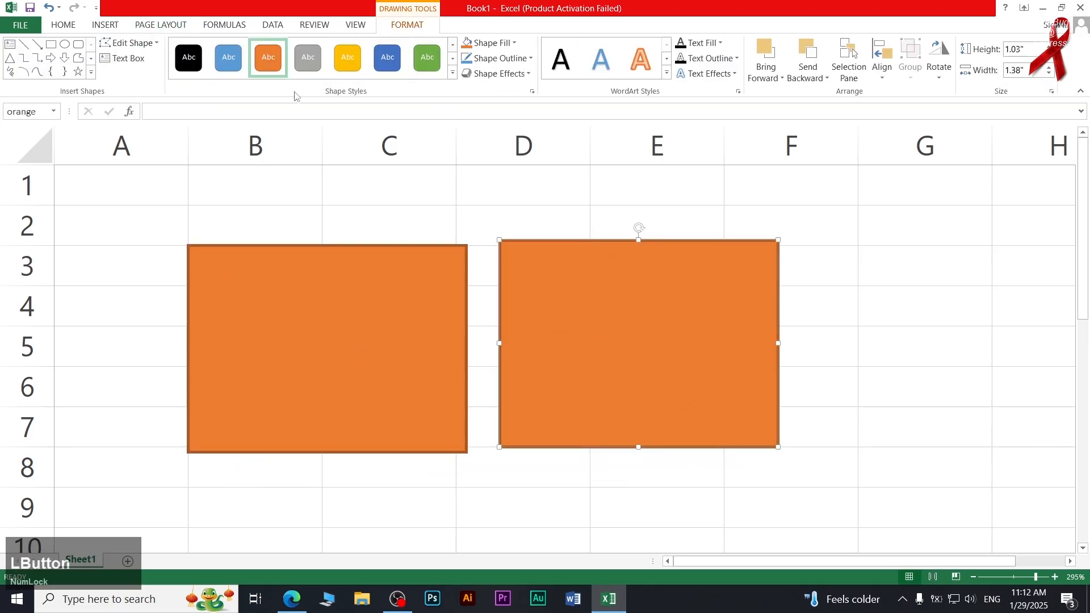
pyautogui.click(233, 71)
pyautogui.moveTo(618, 338); pyautogui.dragTo(640, 368)
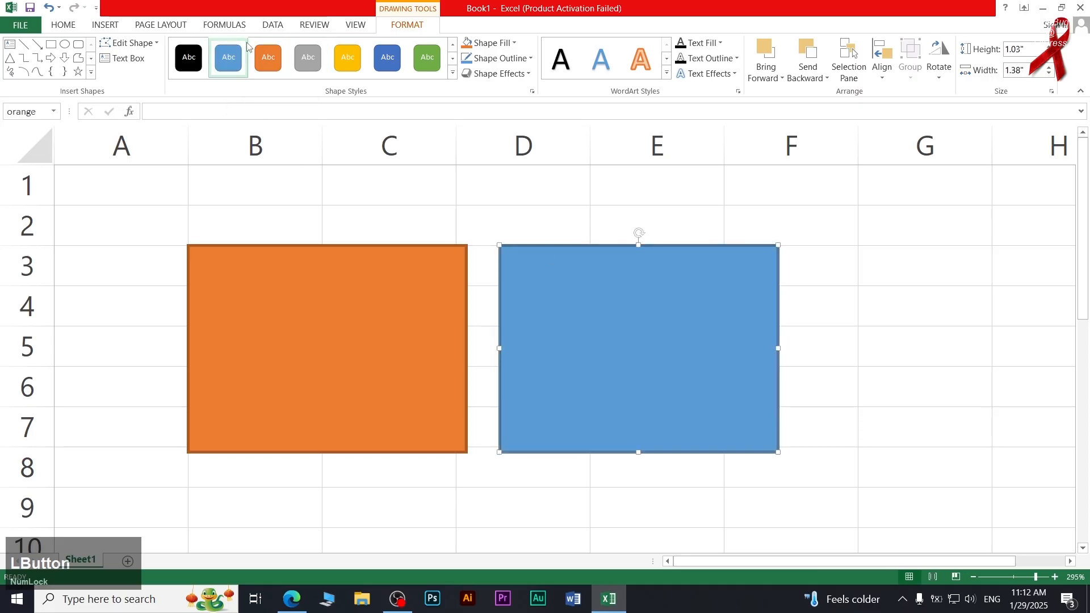
# Snap the blue rectangle flush against the orange rectangle's right edge and check the snapping settings among the alignment options.
pyautogui.click(110, 26)
pyautogui.click(164, 28)
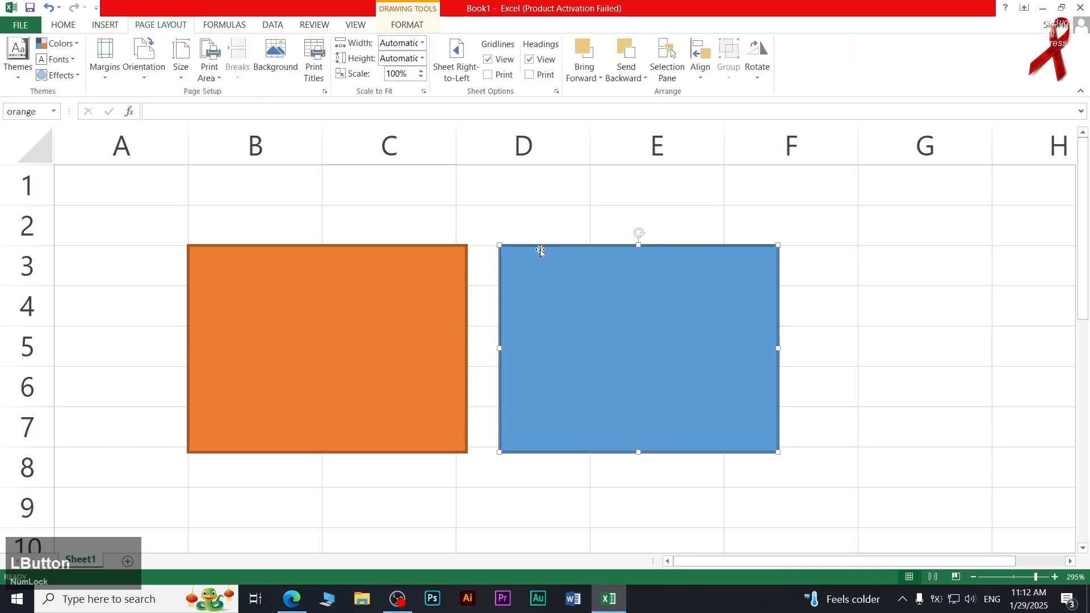
pyautogui.moveTo(635, 325); pyautogui.dragTo(613, 325)
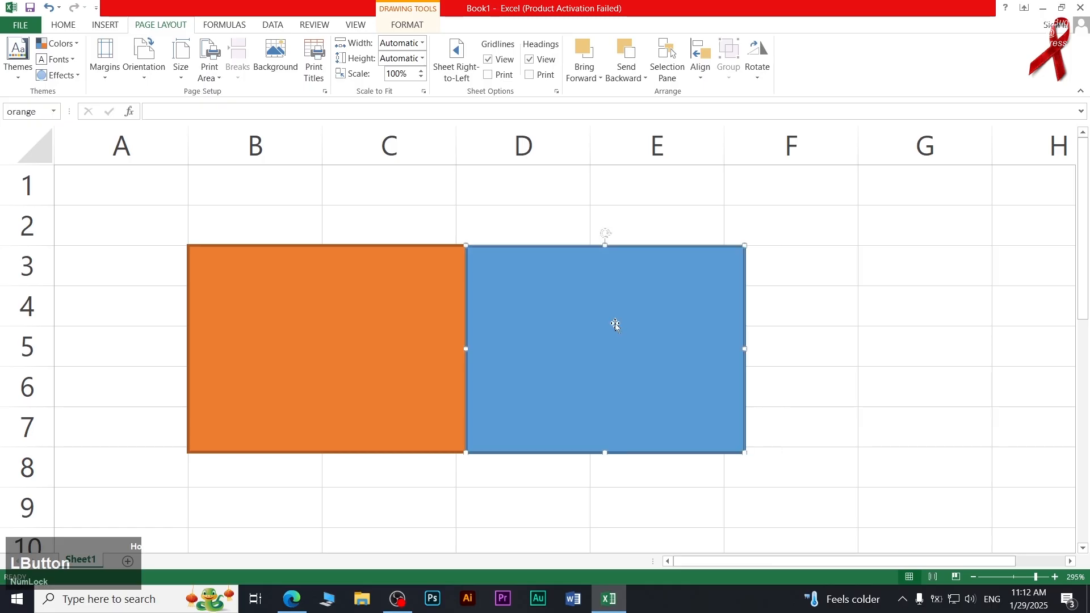
pyautogui.click(700, 57)
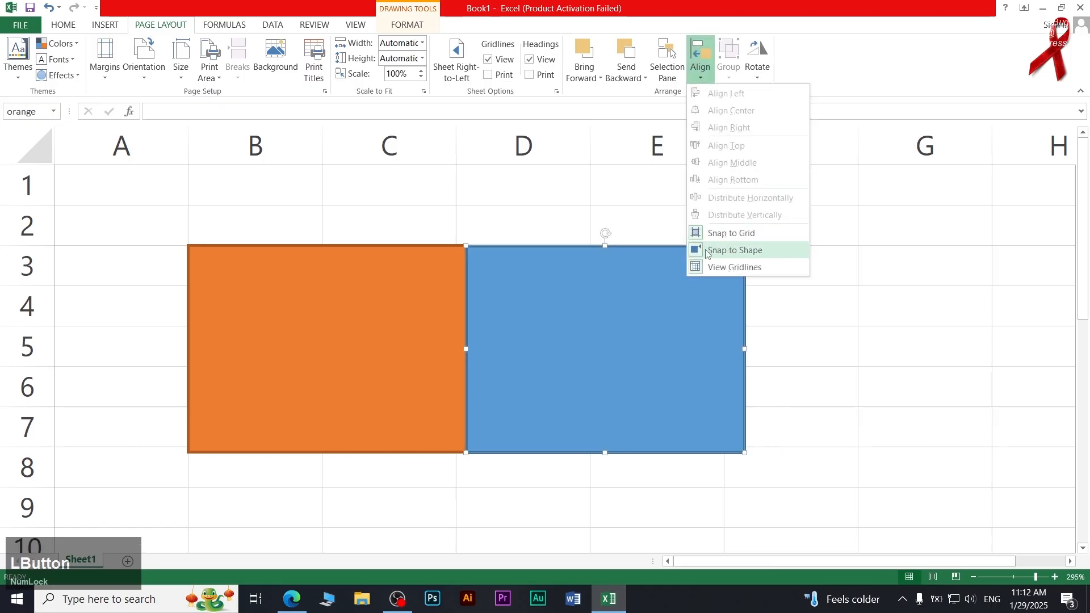
pyautogui.click(785, 356)
# Move the rectangles apart, placing the blue one over columns E–F from row 3 and the orange one over columns A–C.
pyautogui.doubleClick(595, 358)
pyautogui.moveTo(595, 358); pyautogui.dragTo(652, 352)
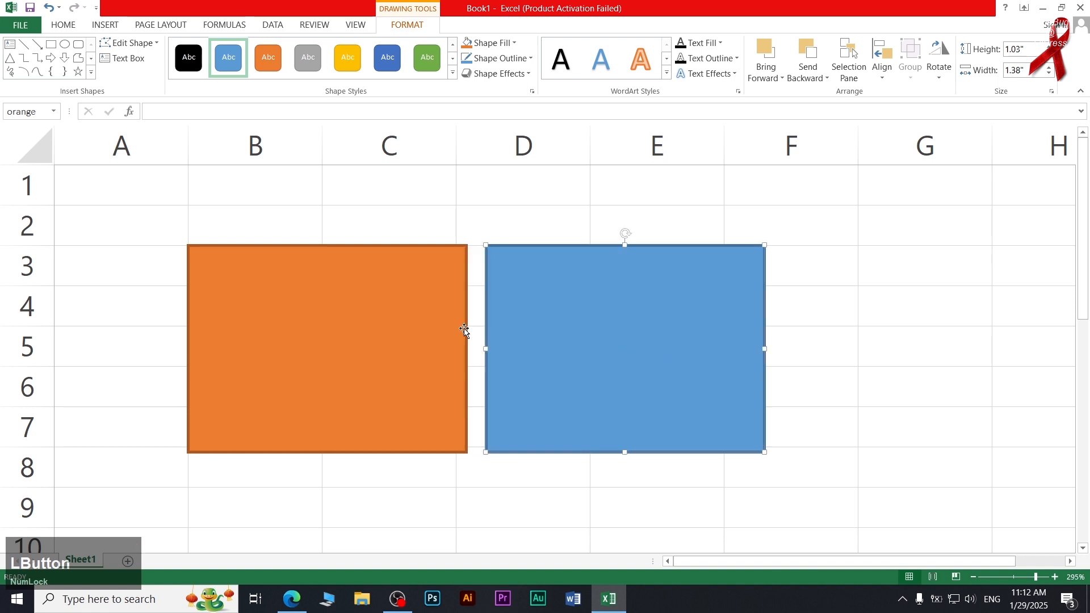
pyautogui.click(140, 24)
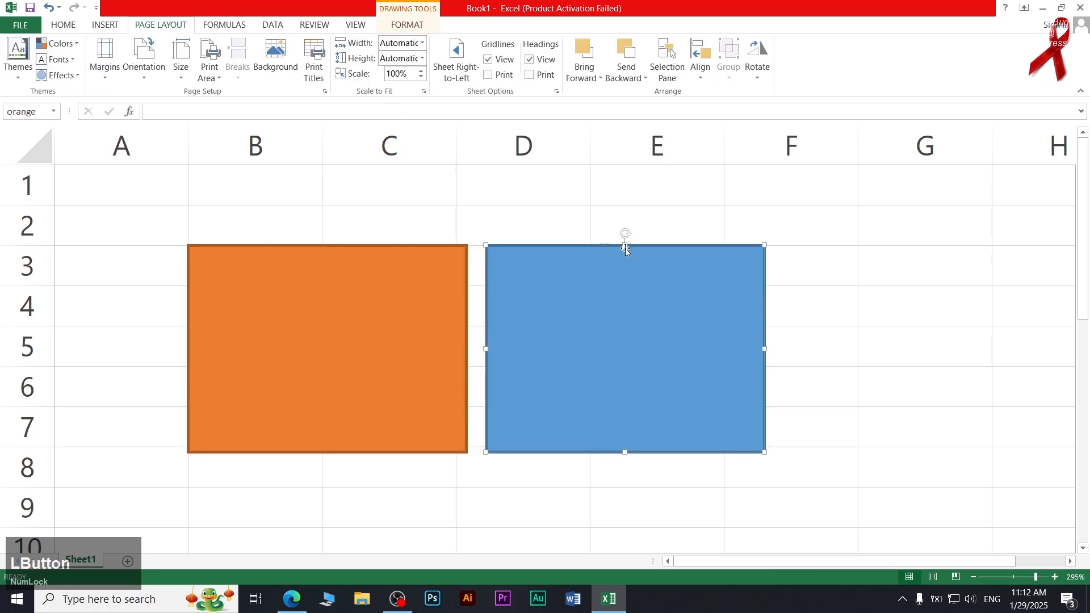
pyautogui.moveTo(570, 377); pyautogui.dragTo(636, 365)
pyautogui.moveTo(402, 360); pyautogui.dragTo(283, 347)
pyautogui.moveTo(619, 332); pyautogui.dragTo(631, 345)
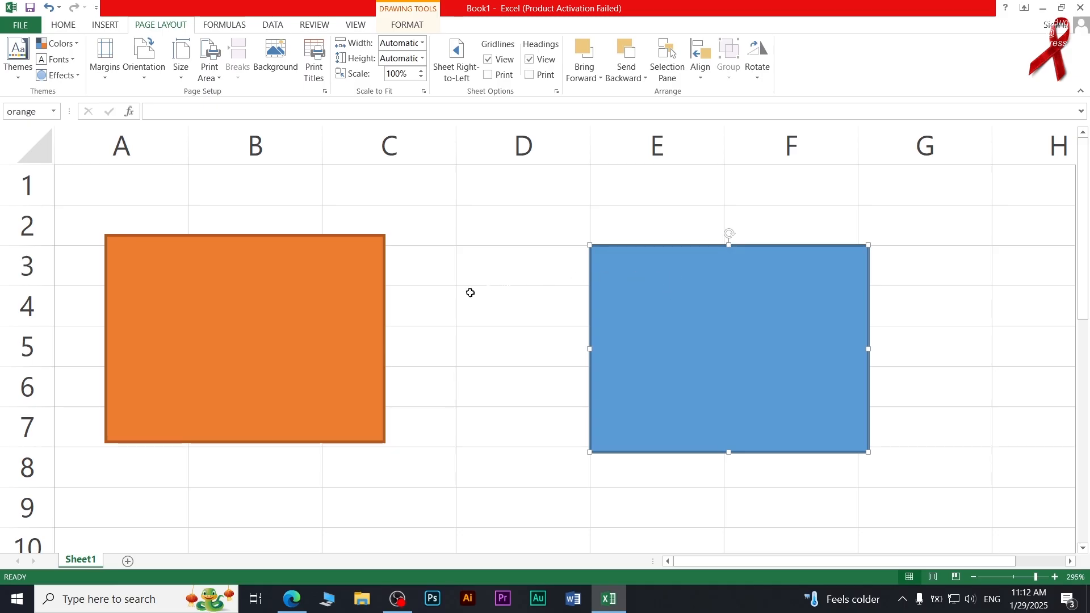
# Select the orange and blue rectangles together and group them into one object.
pyautogui.click(325, 341)
pyautogui.doubleClick(688, 353)
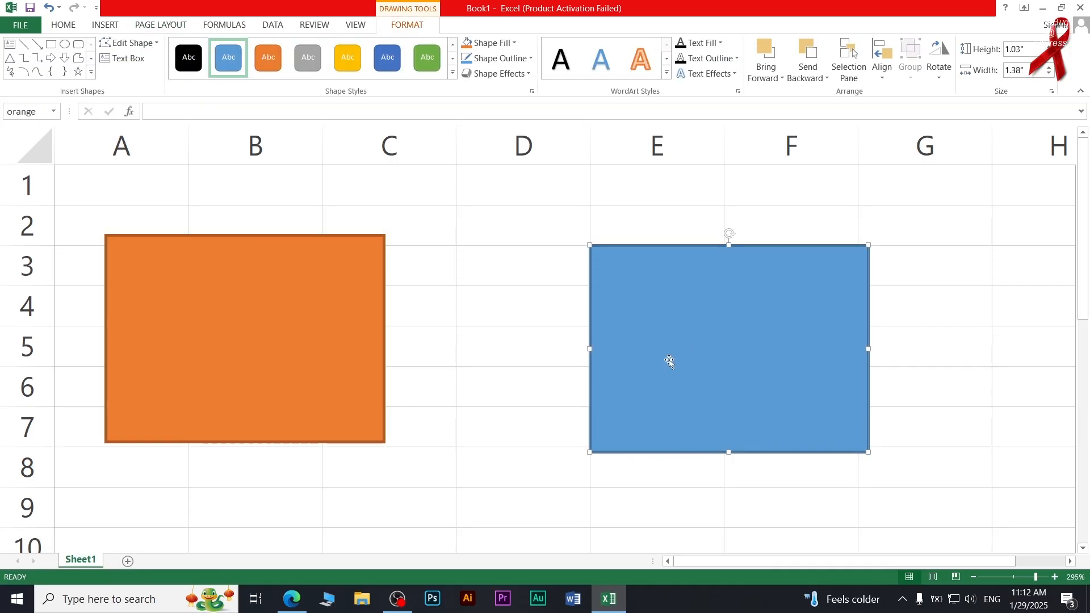
pyautogui.press('shift')
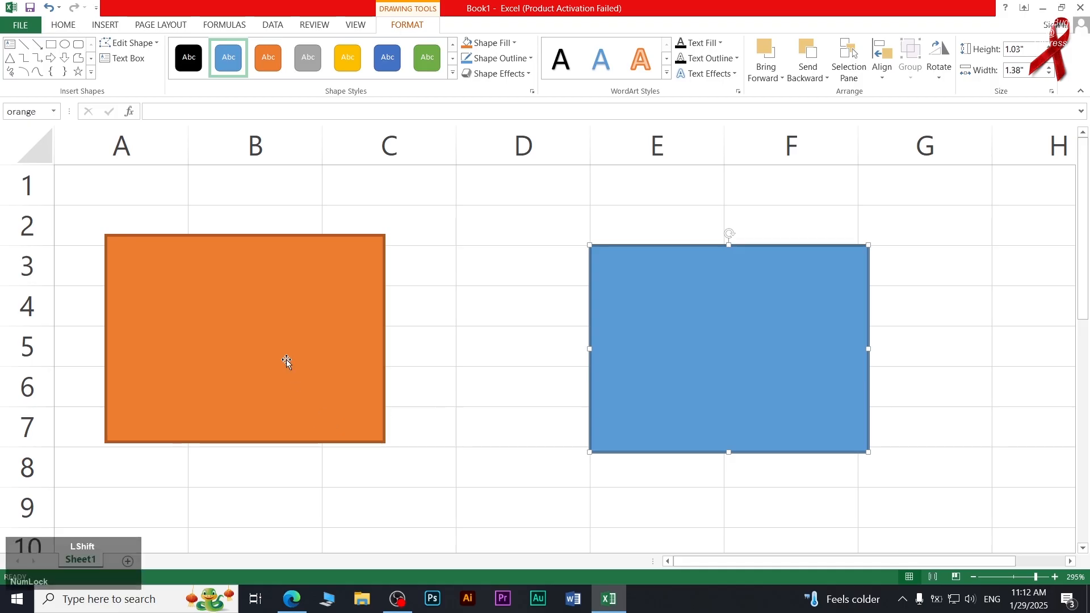
pyautogui.keyDown('shift'); pyautogui.click(287, 359); pyautogui.keyUp('shift')
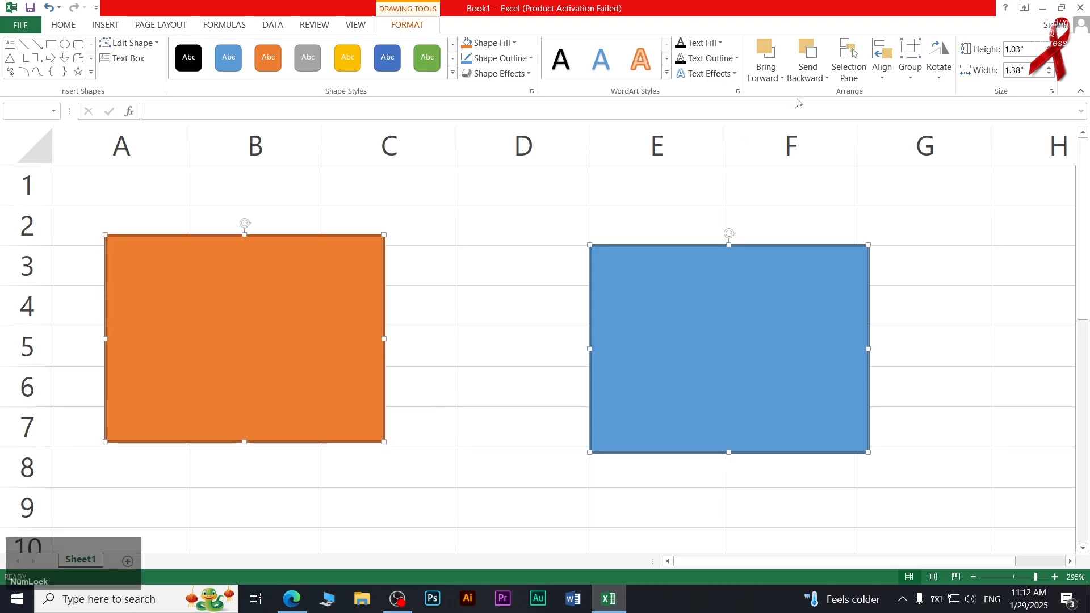
pyautogui.click(105, 25)
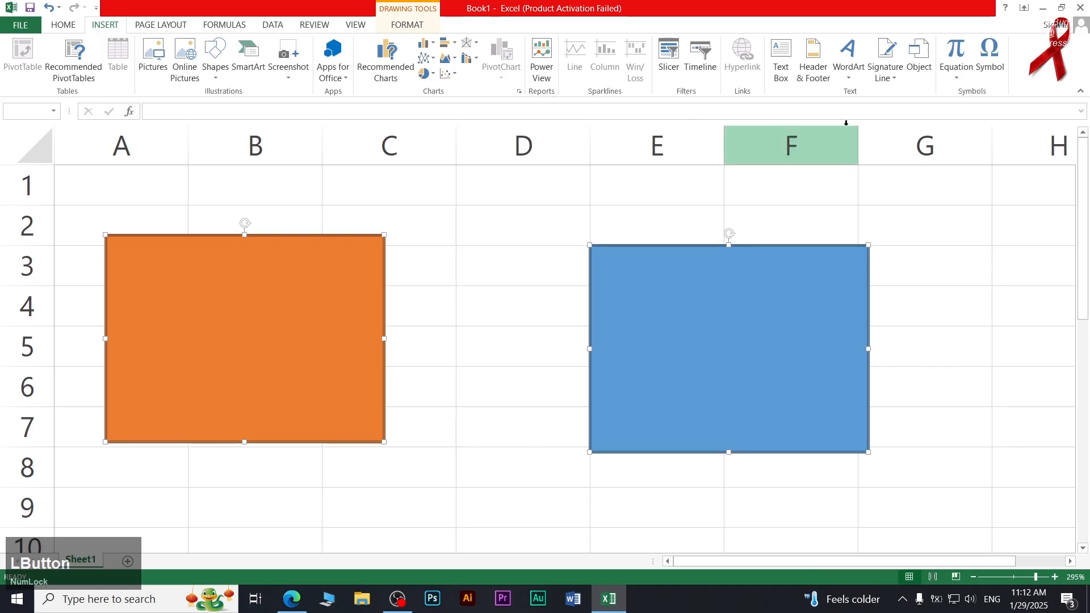
pyautogui.click(142, 26)
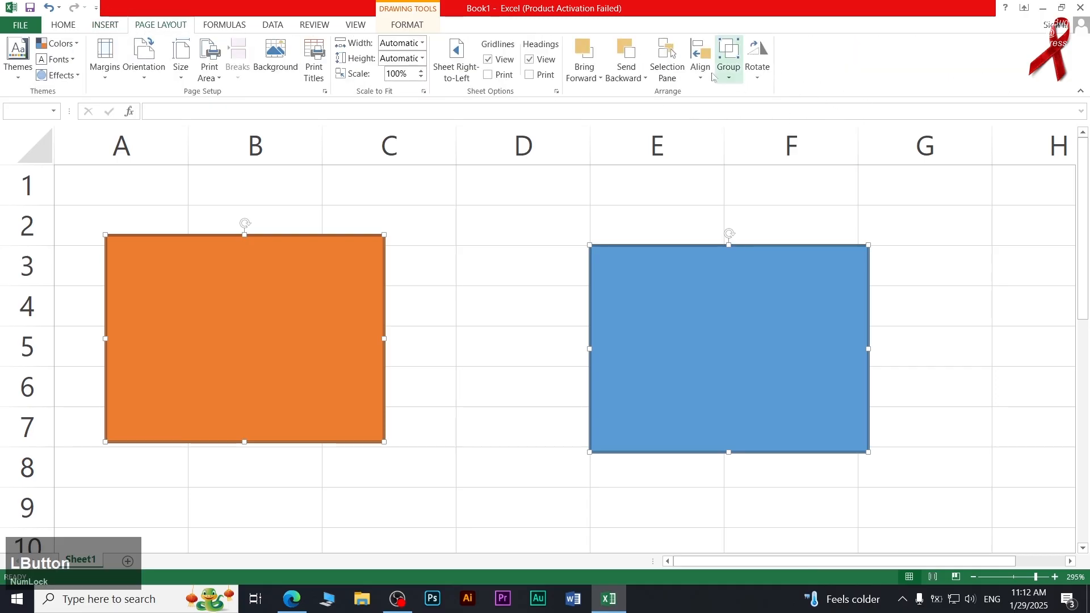
pyautogui.click(729, 62)
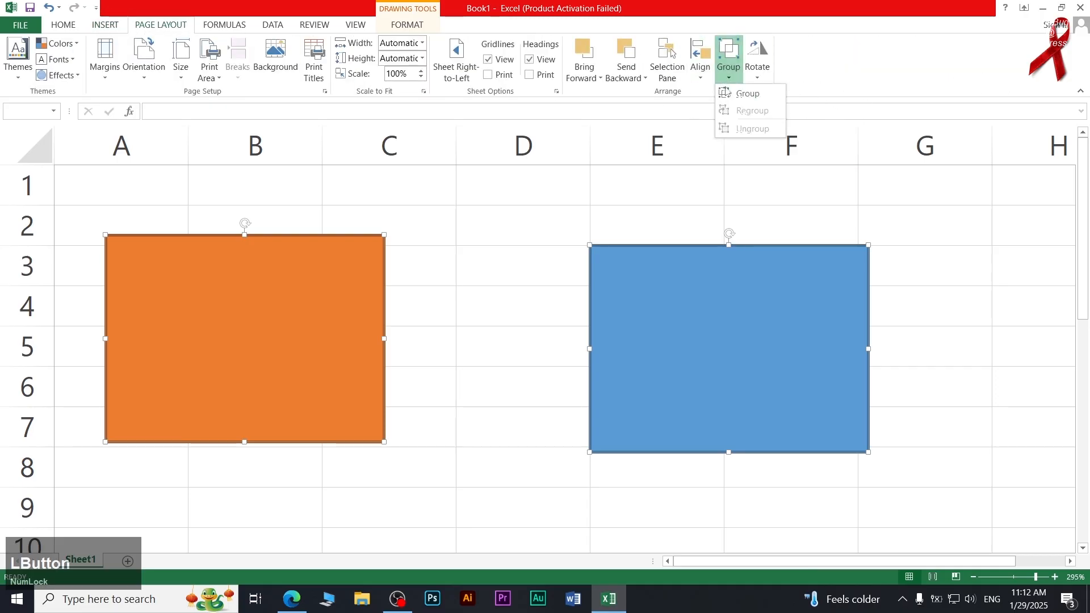
pyautogui.click(728, 94)
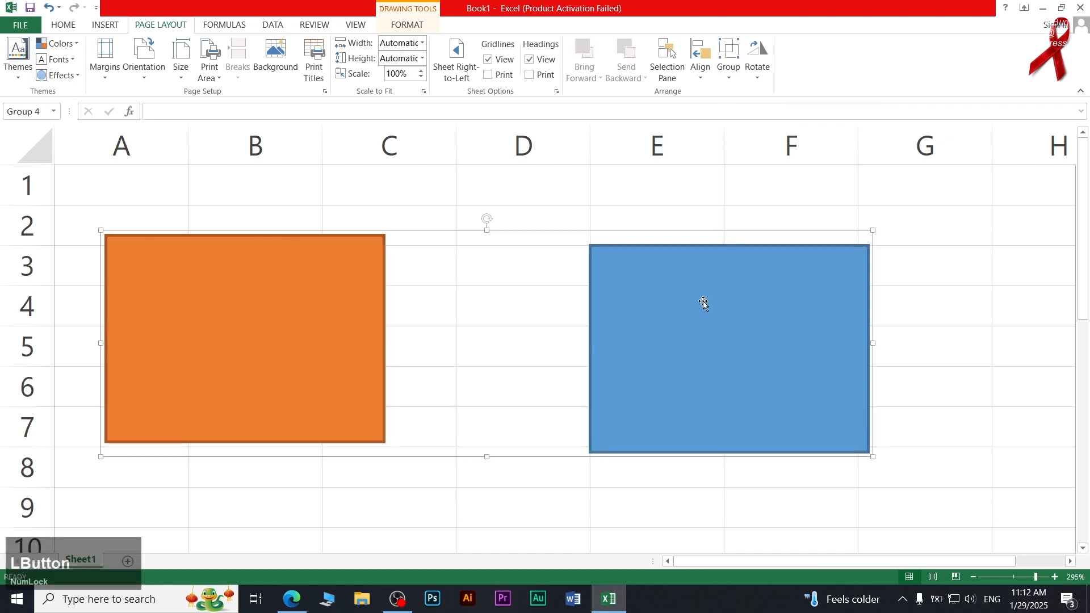
# Move the blue rectangle slightly upward inside the group and ungroup the two rectangles.
pyautogui.moveTo(700, 301); pyautogui.dragTo(689, 275)
pyautogui.click(326, 307)
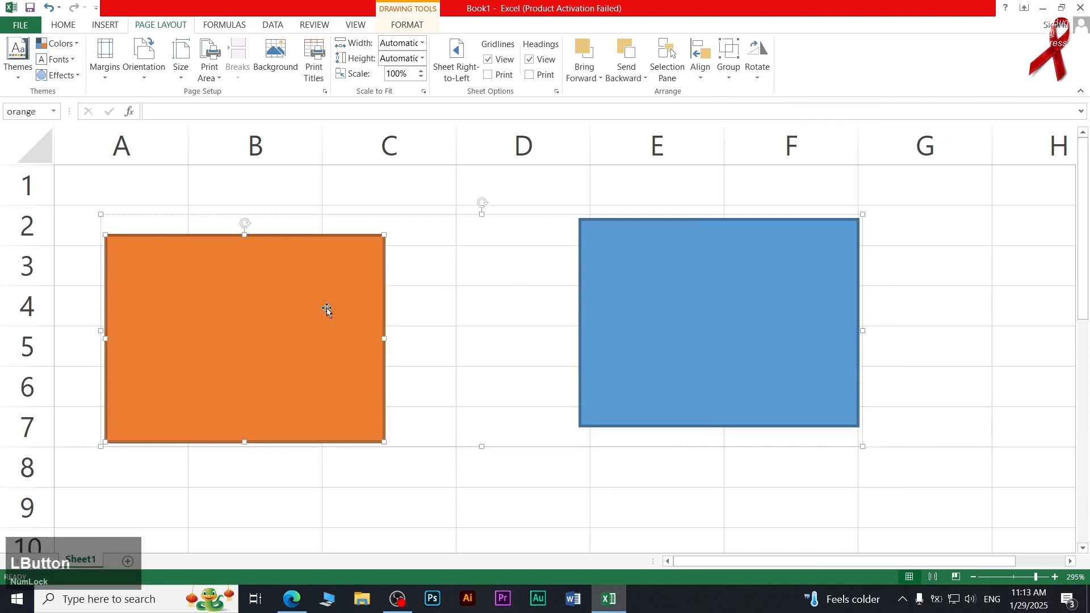
pyautogui.keyDown('ctrl'); pyautogui.click(728, 329); pyautogui.keyUp('ctrl')
pyautogui.click(729, 65)
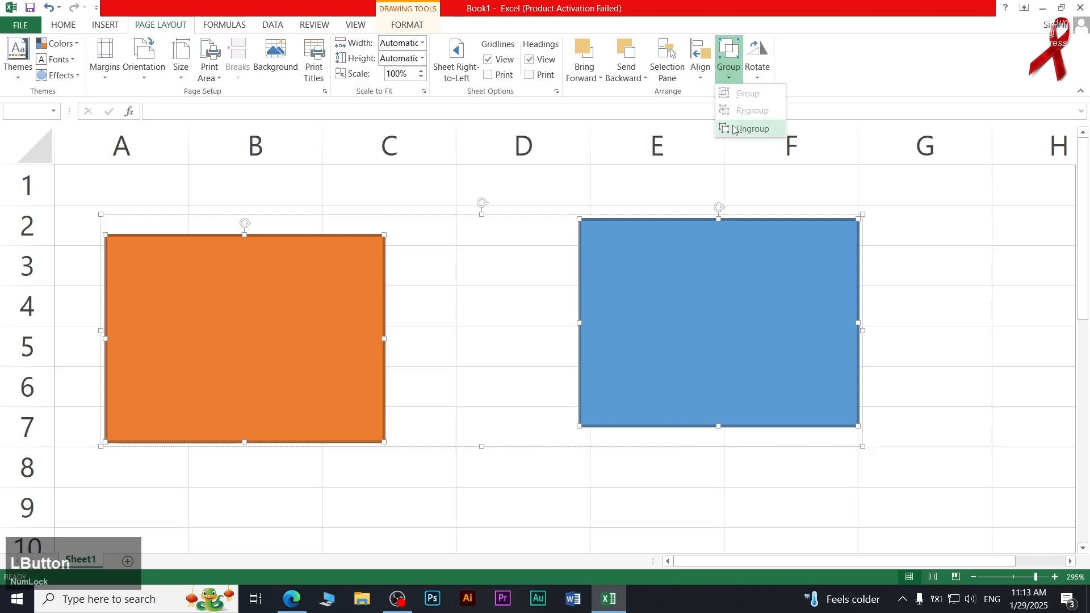
pyautogui.click(733, 129)
# Move the blue rectangle down slightly on its own and group it with the orange rectangle again.
pyautogui.click(924, 317)
pyautogui.moveTo(701, 299)
pyautogui.mouseDown()
pyautogui.moveTo(696, 340)
pyautogui.moveTo(701, 328)
pyautogui.mouseUp()
pyautogui.keyDown('shift'); pyautogui.click(196, 300); pyautogui.keyUp('shift')
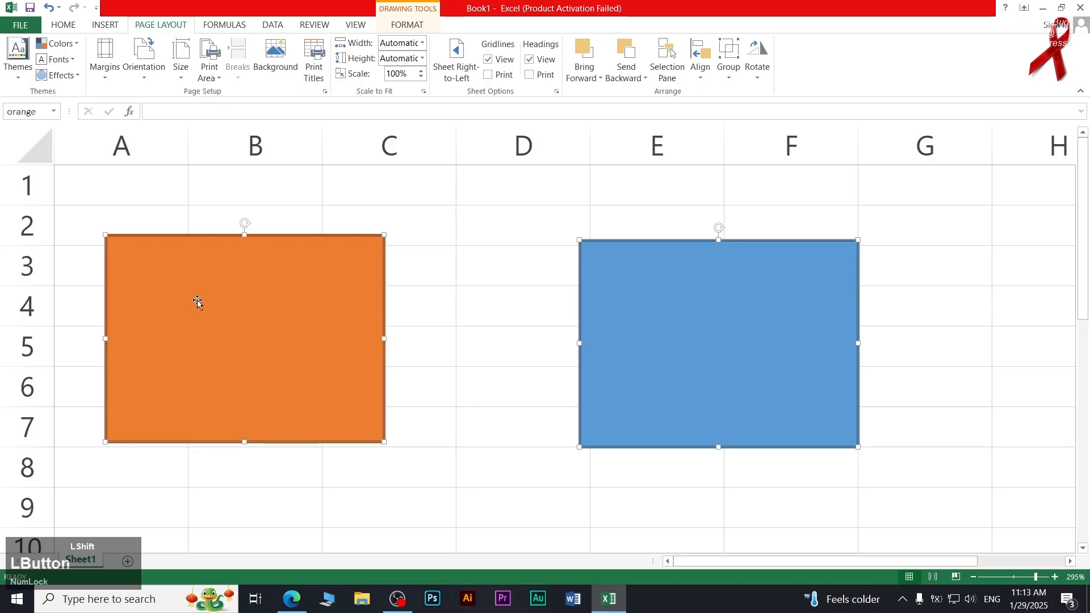
pyautogui.click(724, 77)
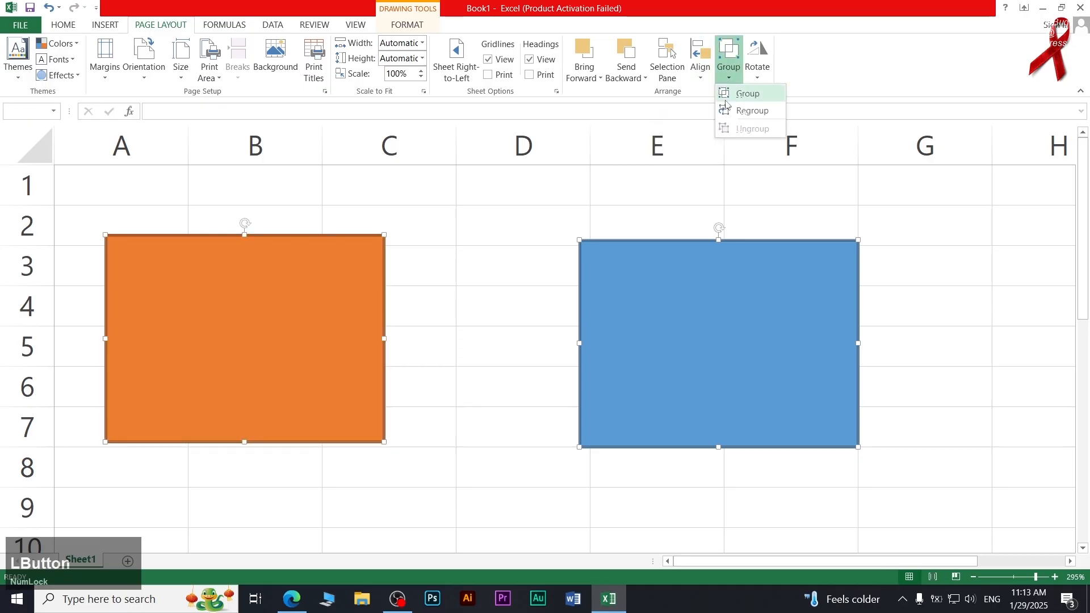
pyautogui.click(747, 94)
# Move the whole group slightly down and to the right, lining the orange rectangle's top edge up with row 3.
pyautogui.moveTo(653, 289); pyautogui.dragTo(659, 316)
pyautogui.click(596, 224)
pyautogui.moveTo(663, 367); pyautogui.dragTo(662, 357)
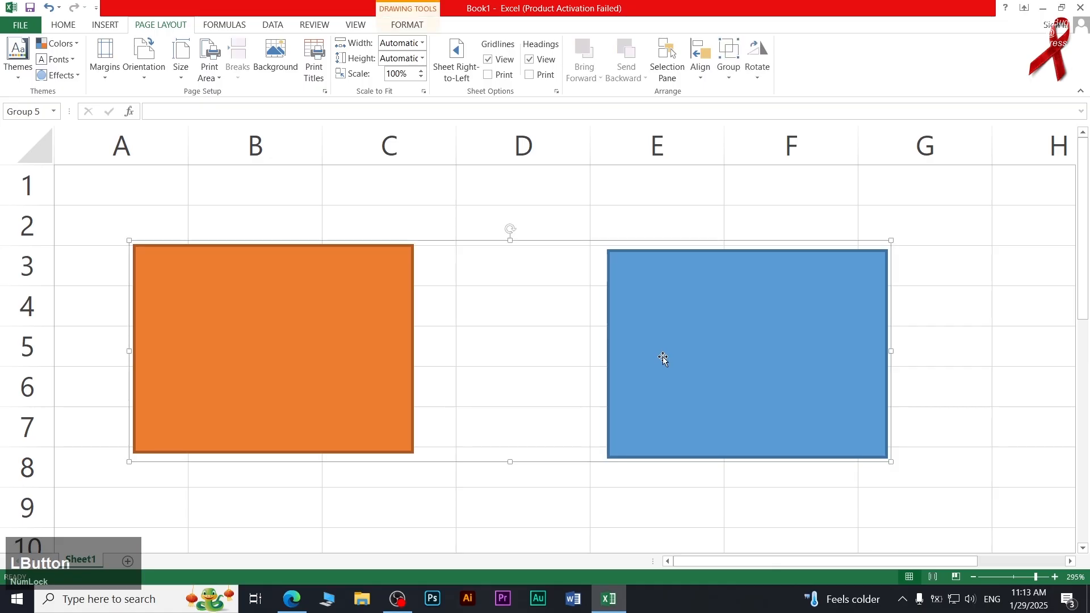
# Ungroup the rectangles, move both together down so they extend through row 8, and deselect them.
pyautogui.click(721, 80)
pyautogui.click(738, 128)
pyautogui.moveTo(720, 273); pyautogui.dragTo(699, 305)
pyautogui.click(635, 236)
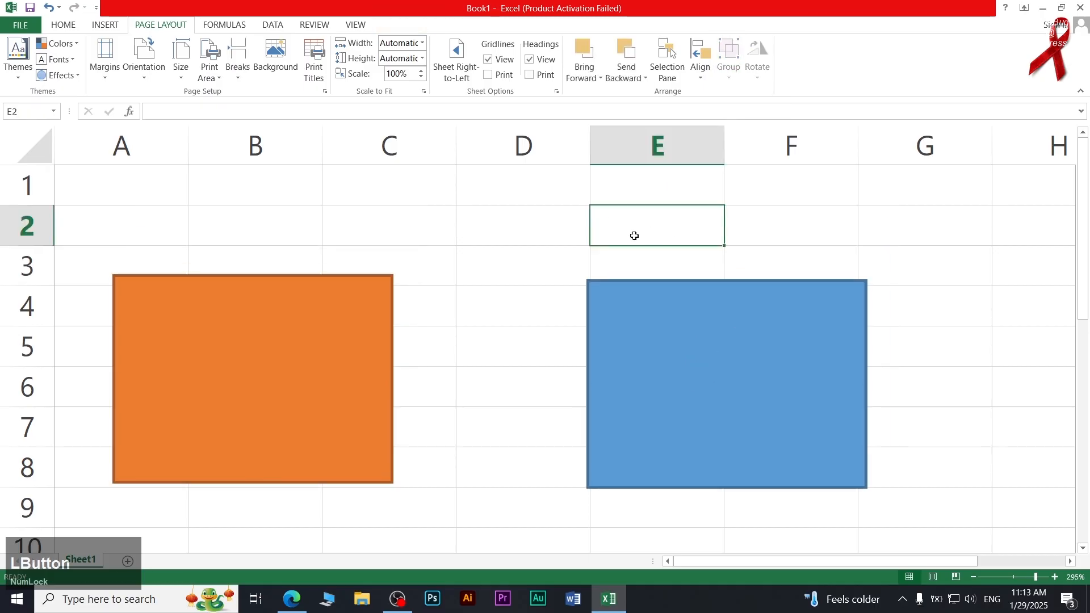
# Select only the blue rectangle and use Regroup to restore its group with the orange rectangle.
pyautogui.moveTo(649, 354)
pyautogui.mouseDown()
pyautogui.moveTo(650, 365)
pyautogui.moveTo(647, 350)
pyautogui.mouseUp()
pyautogui.click(732, 73)
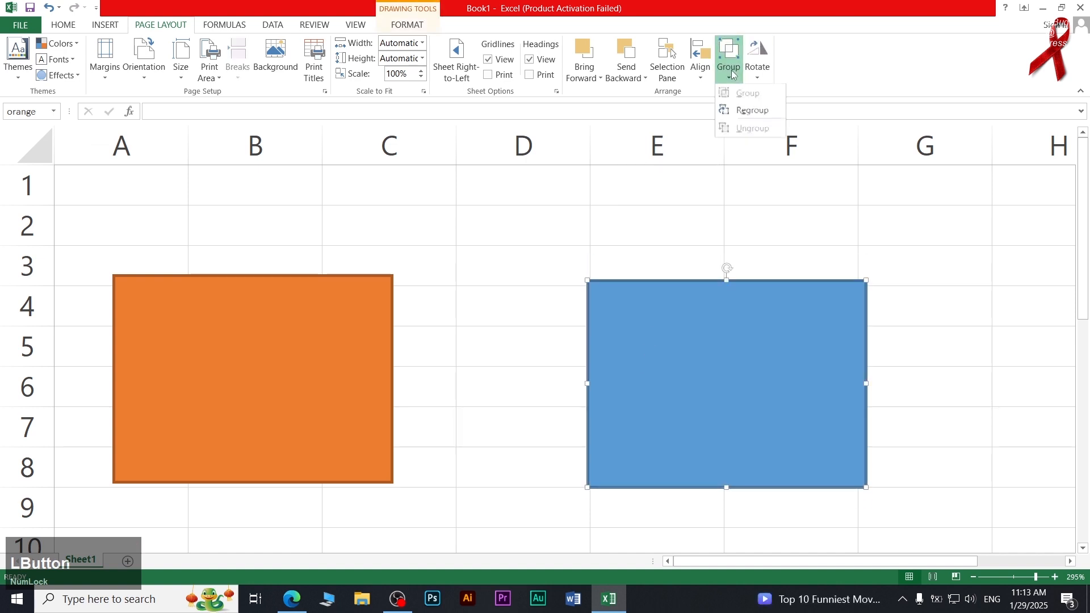
pyautogui.click(732, 116)
pyautogui.moveTo(674, 338)
pyautogui.mouseDown()
pyautogui.moveTo(696, 314)
pyautogui.moveTo(673, 341)
pyautogui.mouseUp()
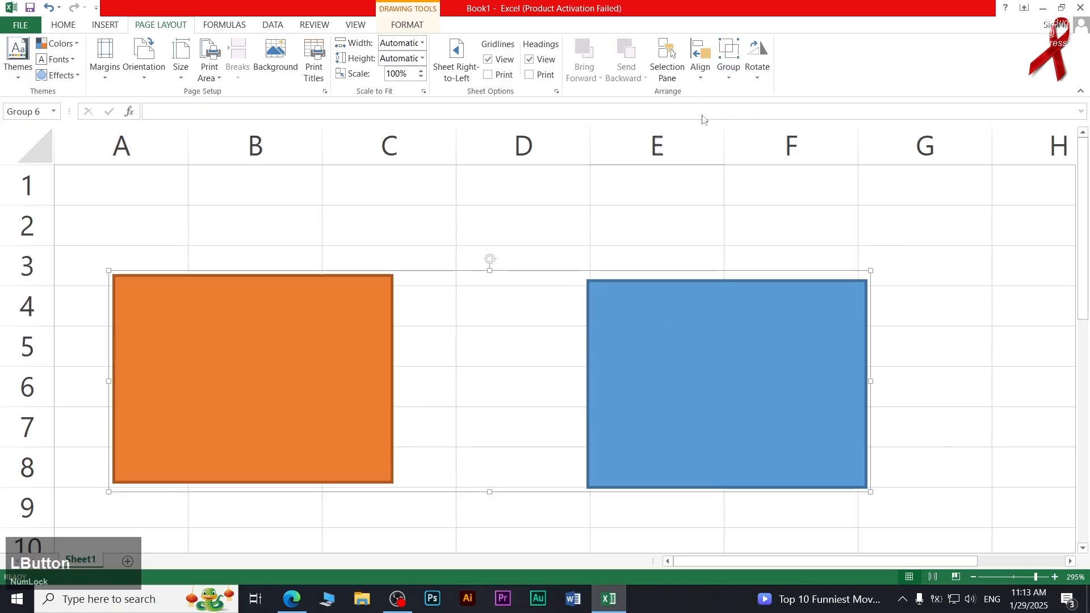
# Ungroup the two rectangles and delete the blue one.
pyautogui.click(729, 66)
pyautogui.click(749, 130)
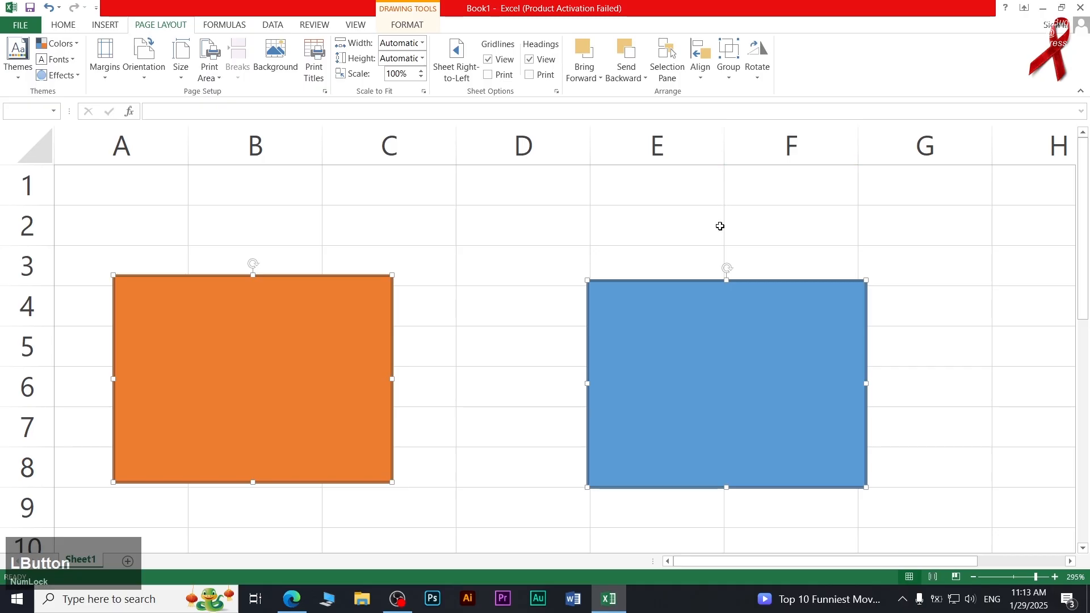
pyautogui.click(670, 232)
pyautogui.moveTo(682, 360)
pyautogui.mouseDown()
pyautogui.moveTo(685, 352)
pyautogui.moveTo(662, 357)
pyautogui.mouseUp()
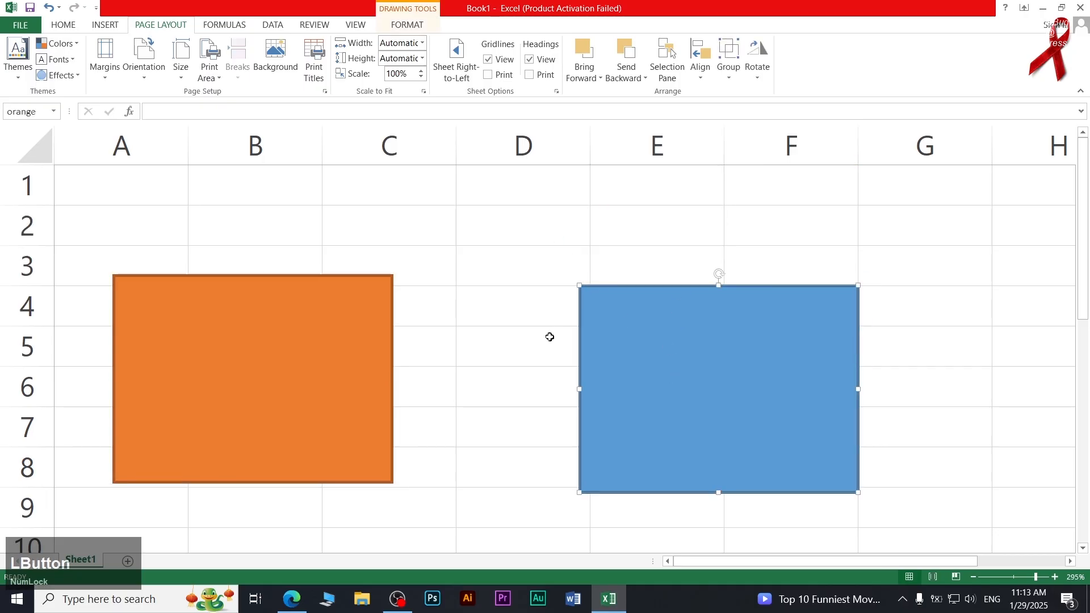
pyautogui.press('Delete')
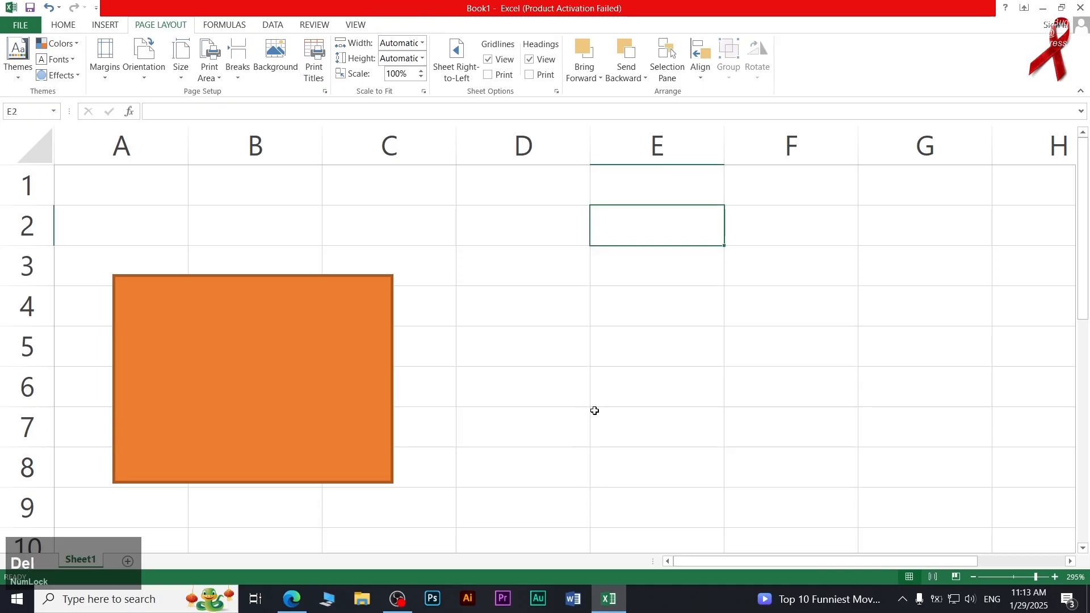
# Widen the orange rectangle to about 1.7" and move it slightly up and to the right.
pyautogui.click(333, 413)
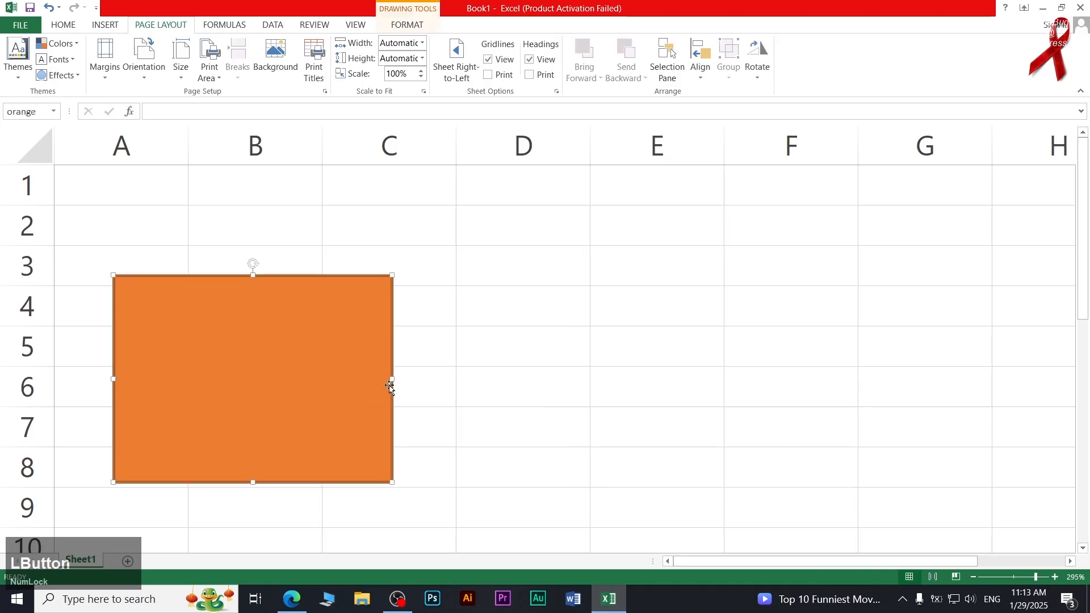
pyautogui.moveTo(393, 384); pyautogui.dragTo(457, 382)
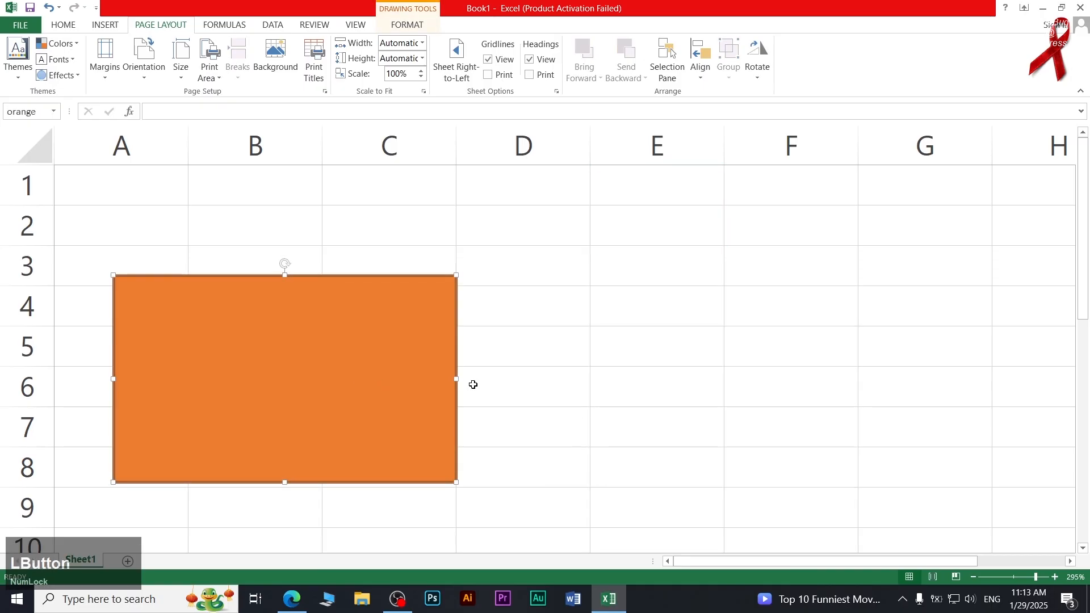
pyautogui.moveTo(373, 389); pyautogui.dragTo(392, 380)
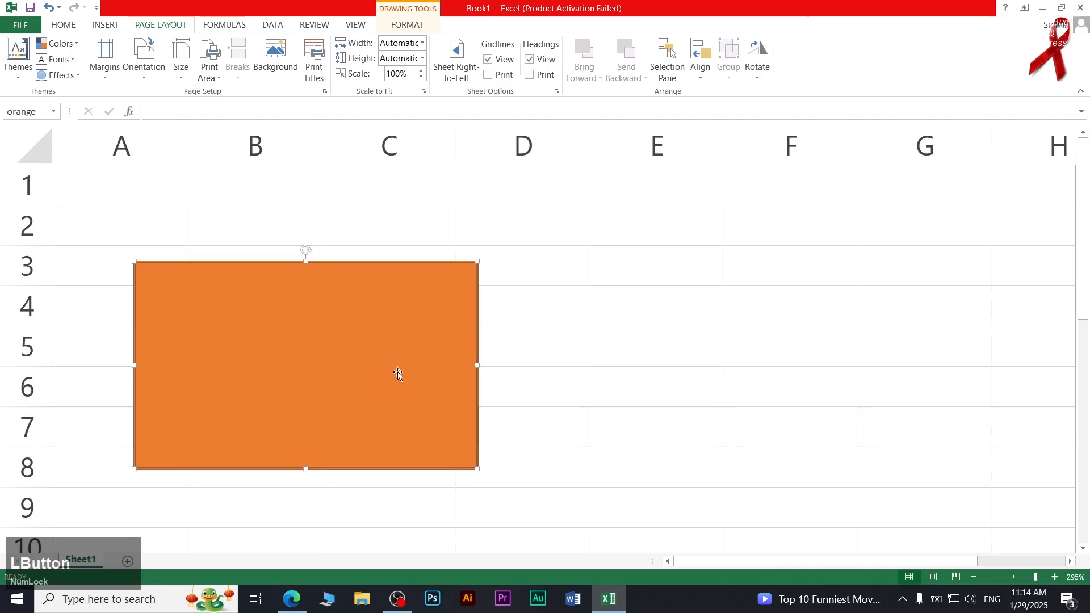
# Open the additional rotation options for the orange rectangle and set its height to 1.3".
pyautogui.click(757, 61)
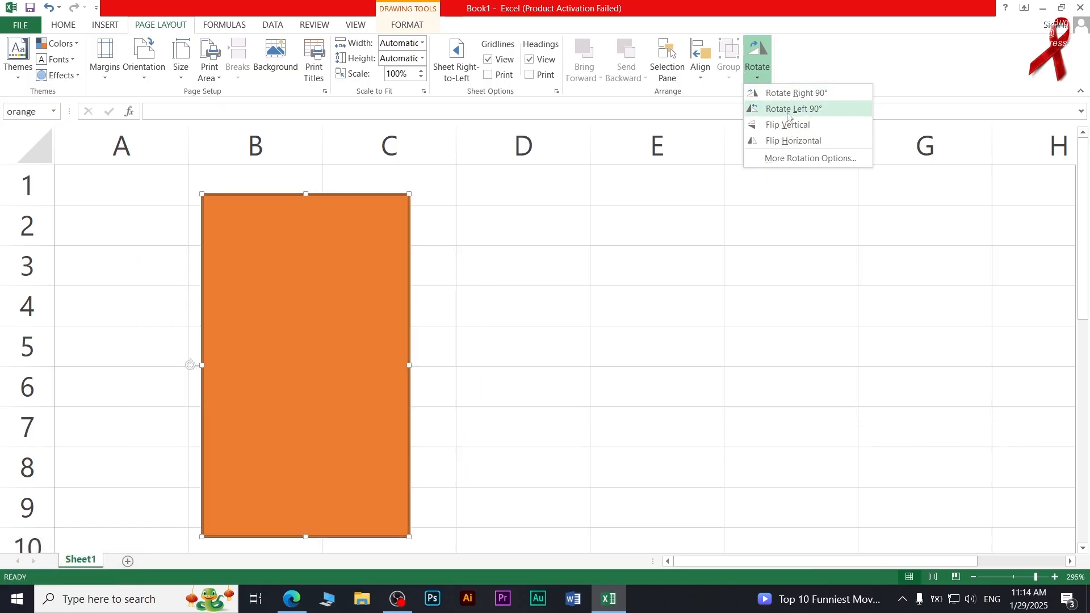
pyautogui.click(806, 160)
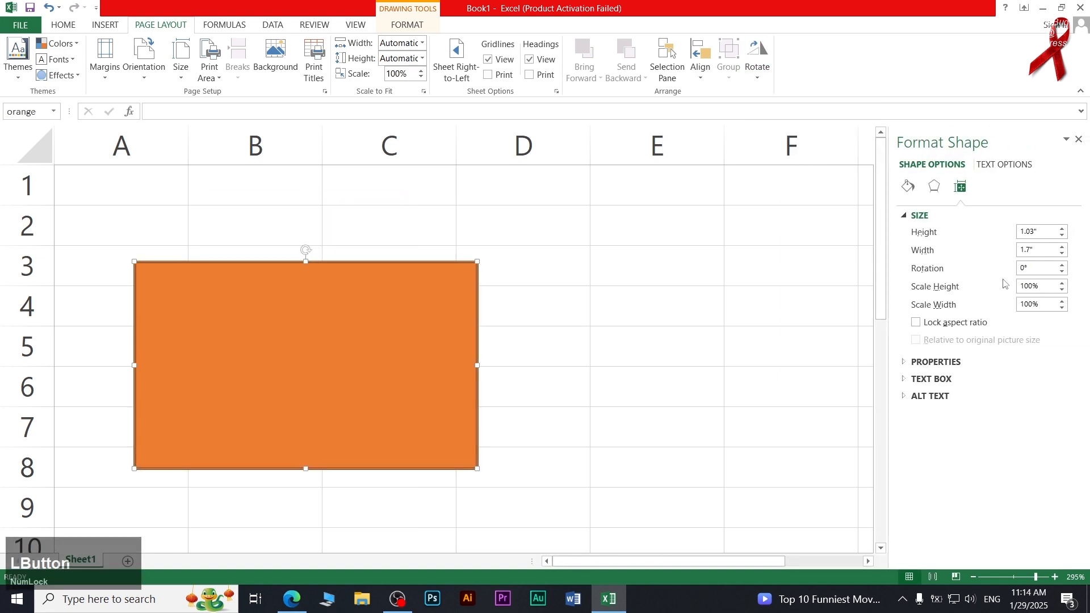
pyautogui.click(1062, 228)
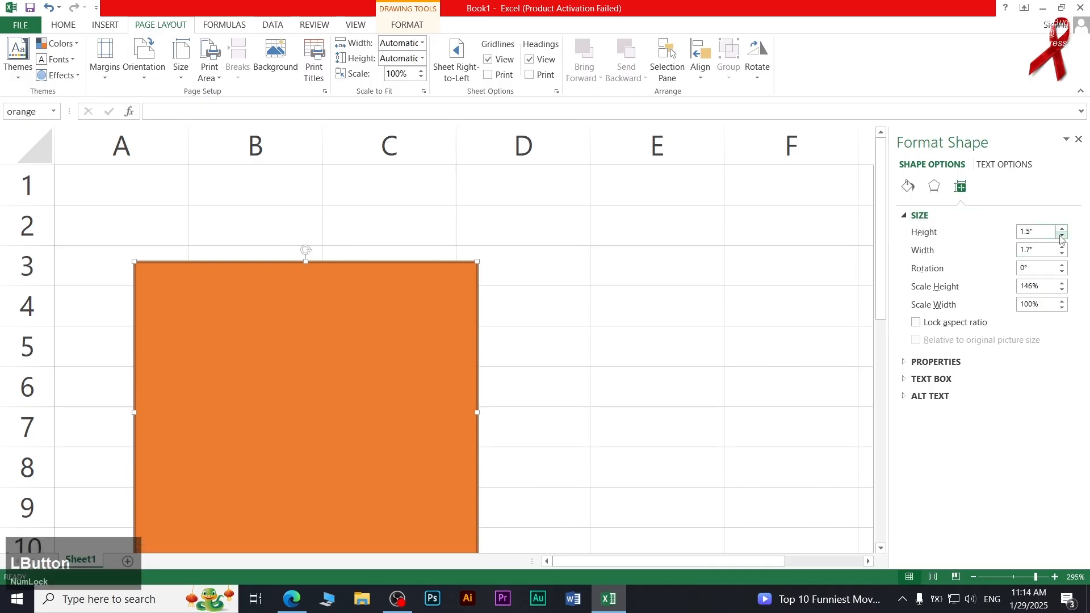
pyautogui.click(1062, 236)
pyautogui.click(1061, 228)
pyautogui.click(1062, 228)
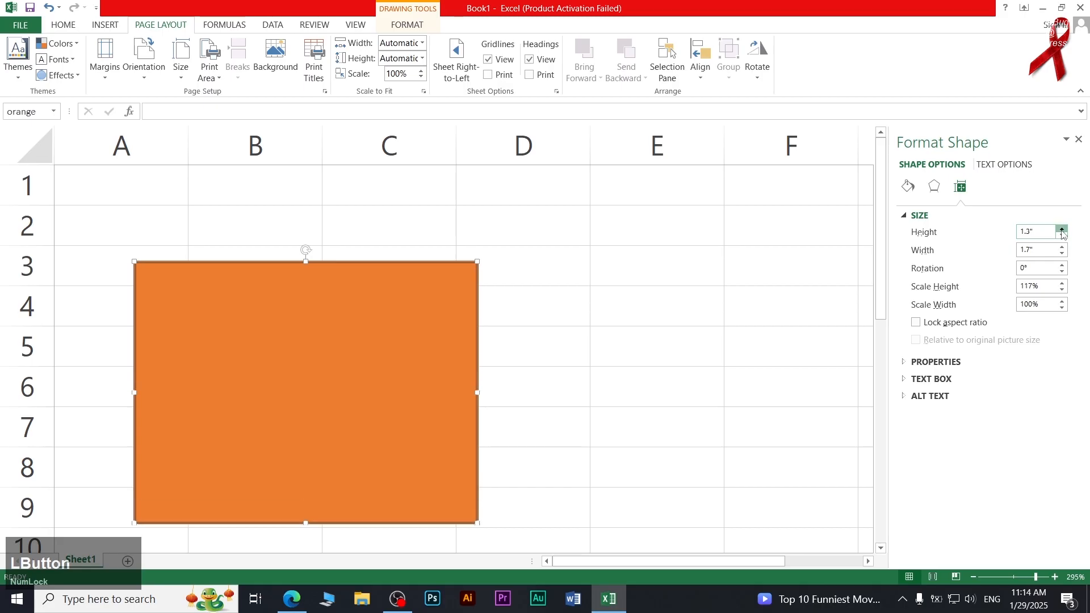
# Set the orange rectangle's width to 1.6".
pyautogui.click(1061, 247)
pyautogui.click(1062, 255)
pyautogui.click(1062, 254)
# Rotate the orange rectangle to 32°, turn it back to -1°, and return its rotation to 0°.
pyautogui.click(1062, 267)
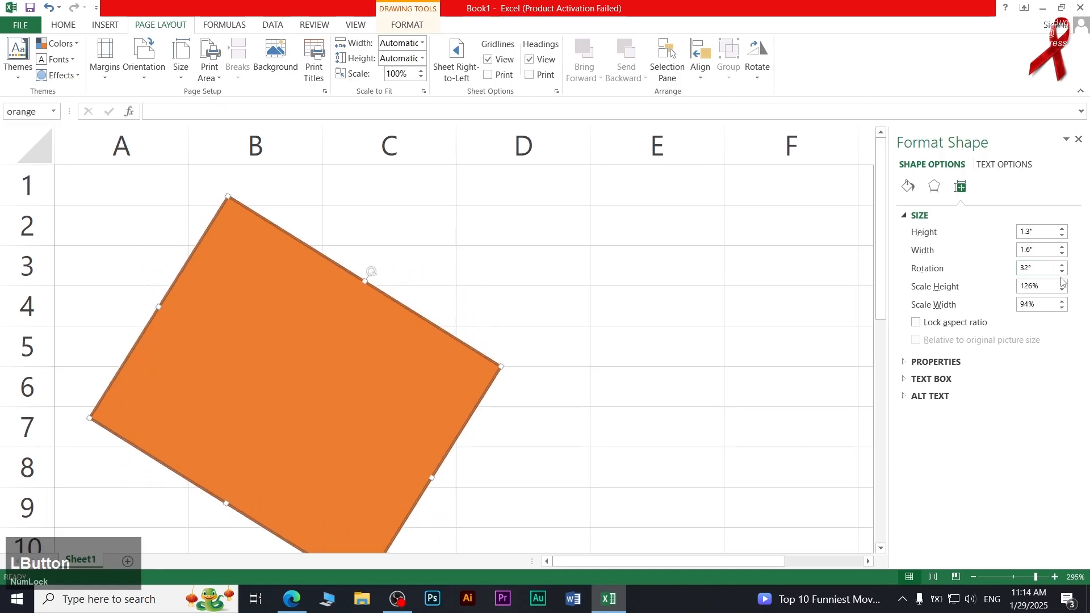
pyautogui.click(1063, 272)
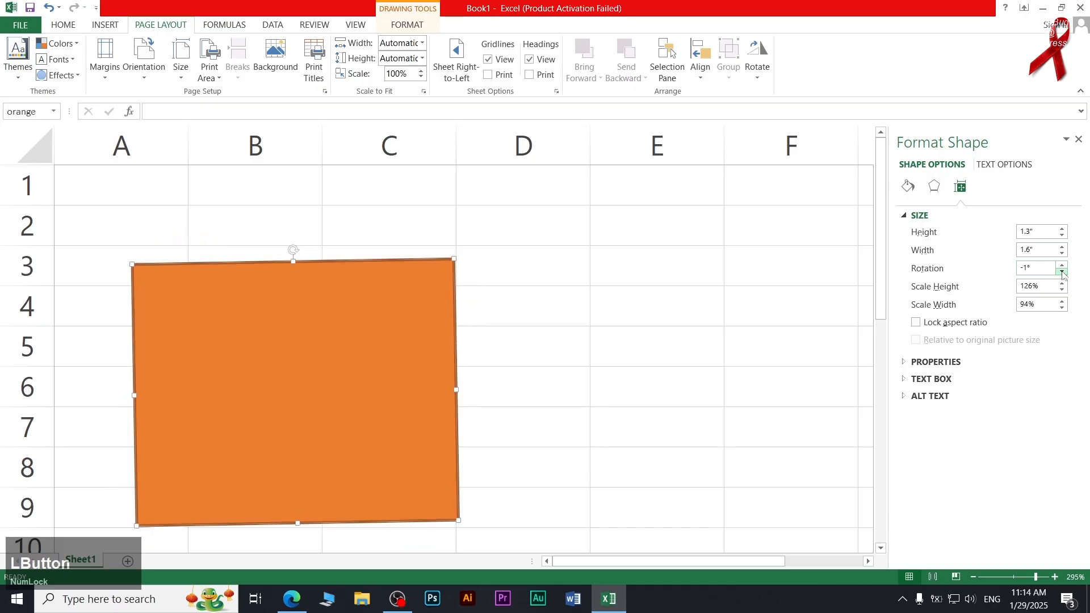
pyautogui.click(1063, 265)
# Scale the orange rectangle to 88% of its height and 73% of its width.
pyautogui.click(1062, 283)
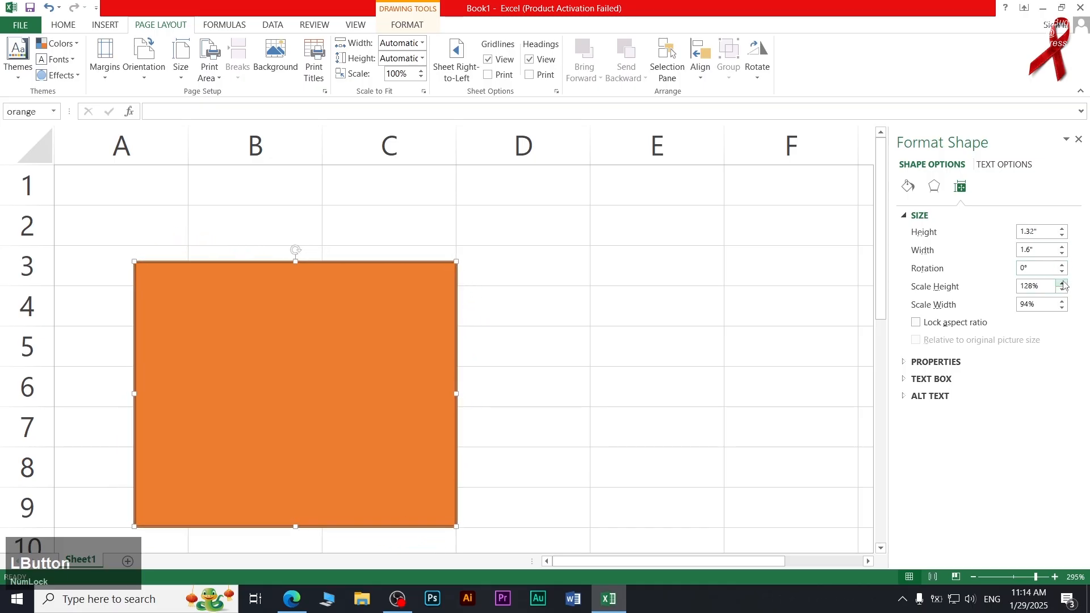
pyautogui.click(1062, 290)
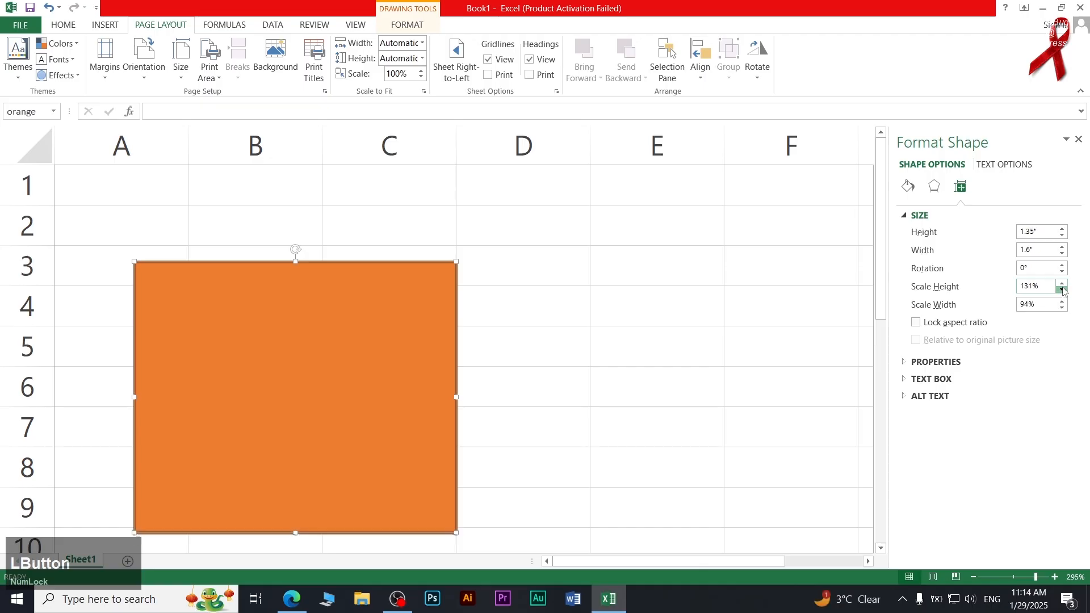
pyautogui.click(1062, 300)
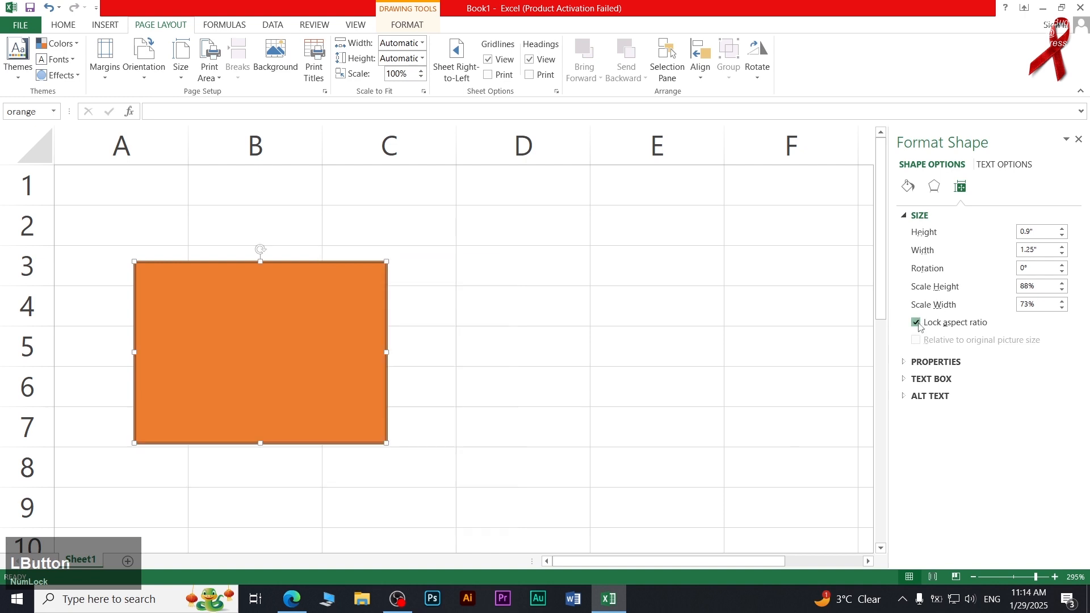
# With the aspect ratio unlocked, raise and lower the rectangle's height on its own and leave it at 1.2".
pyautogui.click(1062, 230)
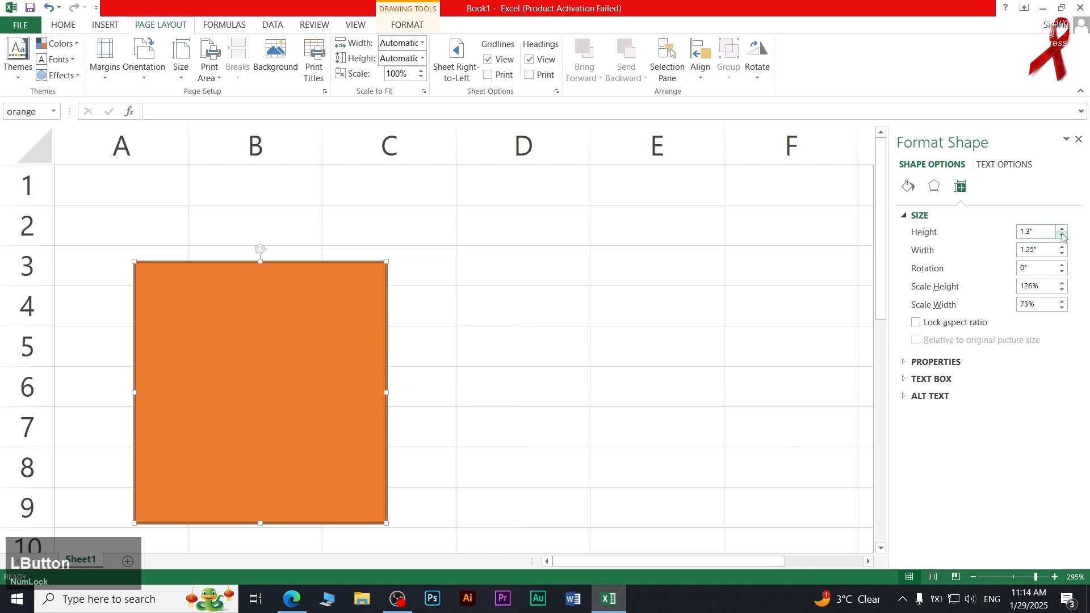
pyautogui.click(1062, 235)
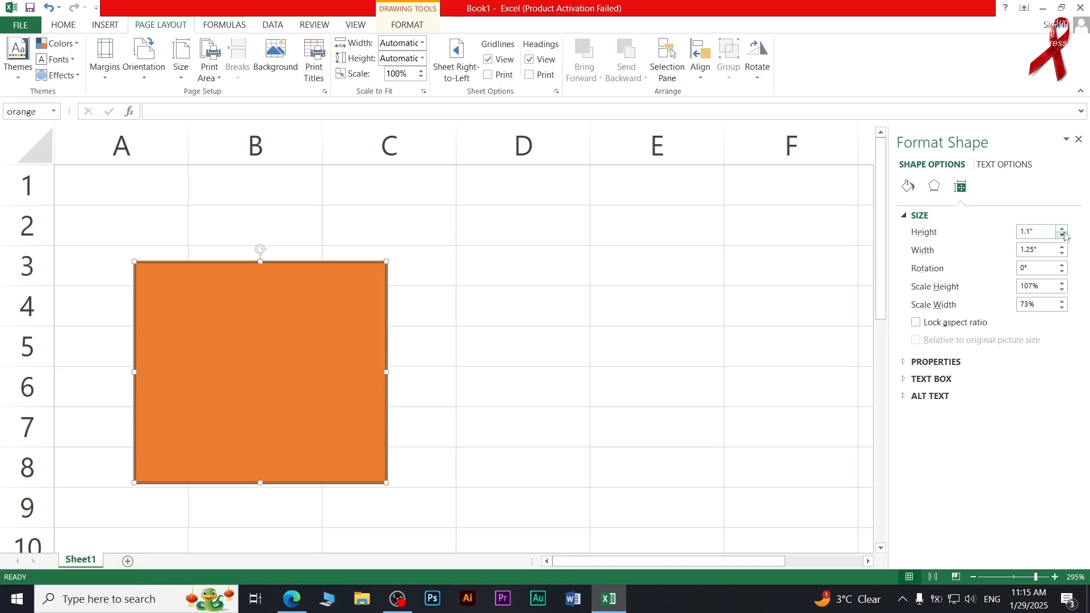
pyautogui.click(1063, 229)
pyautogui.click(1063, 229)
pyautogui.click(1063, 229)
pyautogui.click(1062, 229)
pyautogui.click(1062, 235)
pyautogui.click(1063, 235)
pyautogui.click(1063, 235)
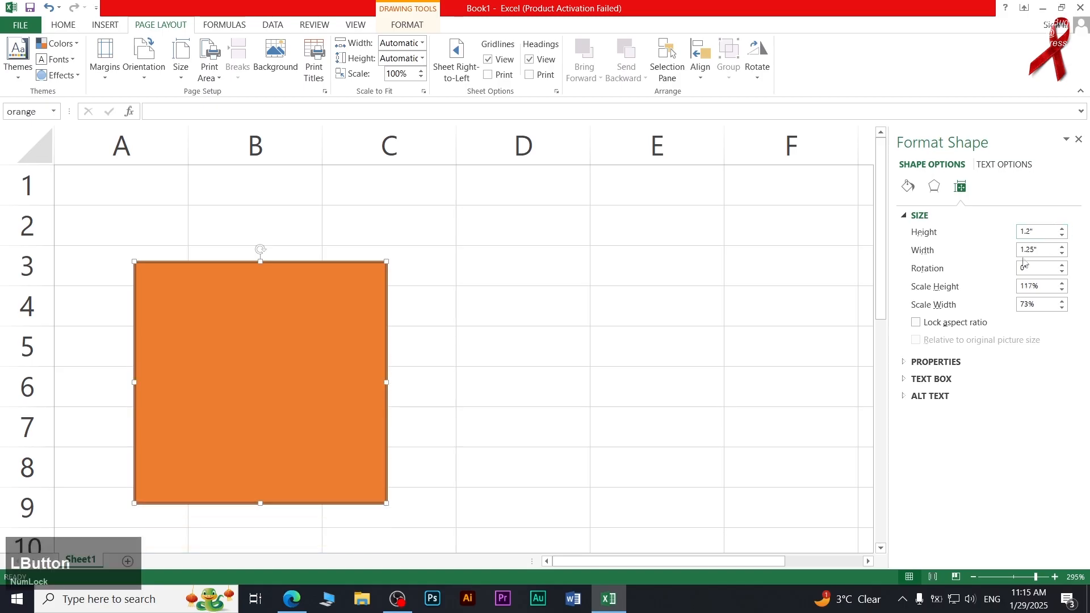
# Lock the rectangle's aspect ratio and increase its height to 1.6".
pyautogui.click(1062, 230)
pyautogui.click(1062, 230)
pyautogui.click(1062, 230)
pyautogui.click(1063, 230)
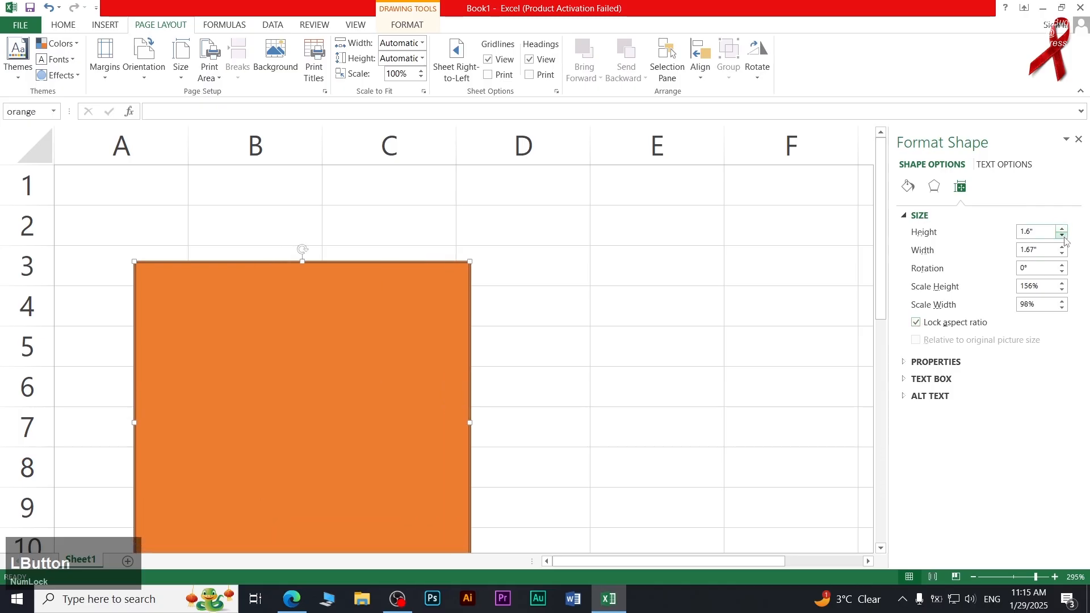
# Shrink the proportionally locked rectangle and enlarge it again to a height of 1.4".
pyautogui.click(1063, 235)
pyautogui.click(1063, 235)
pyautogui.click(1062, 235)
pyautogui.click(1063, 235)
pyautogui.click(1063, 235)
pyautogui.click(1063, 230)
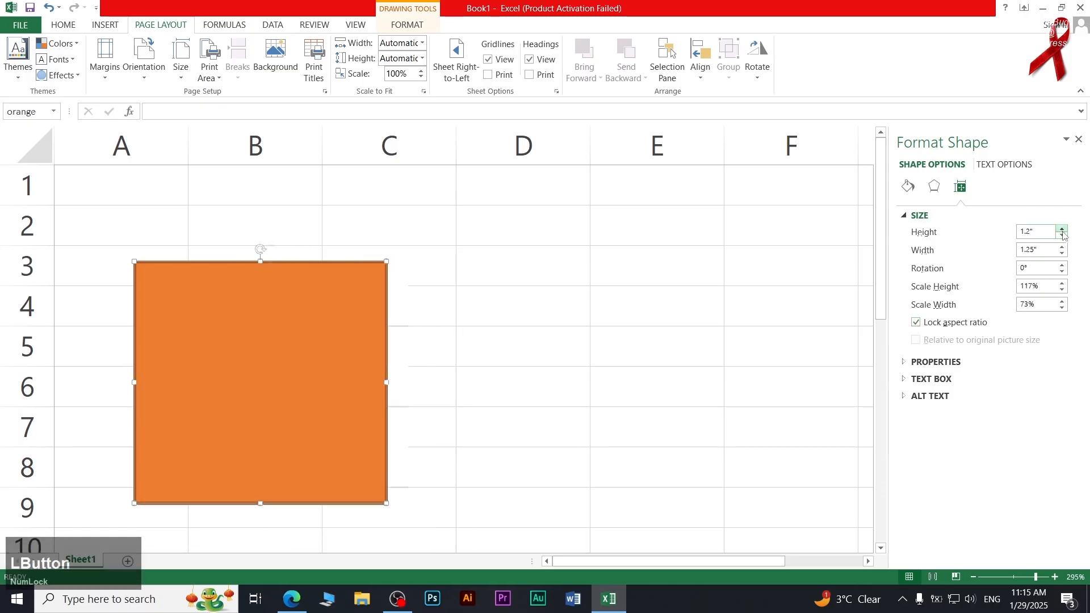
pyautogui.click(1062, 230)
pyautogui.click(1063, 230)
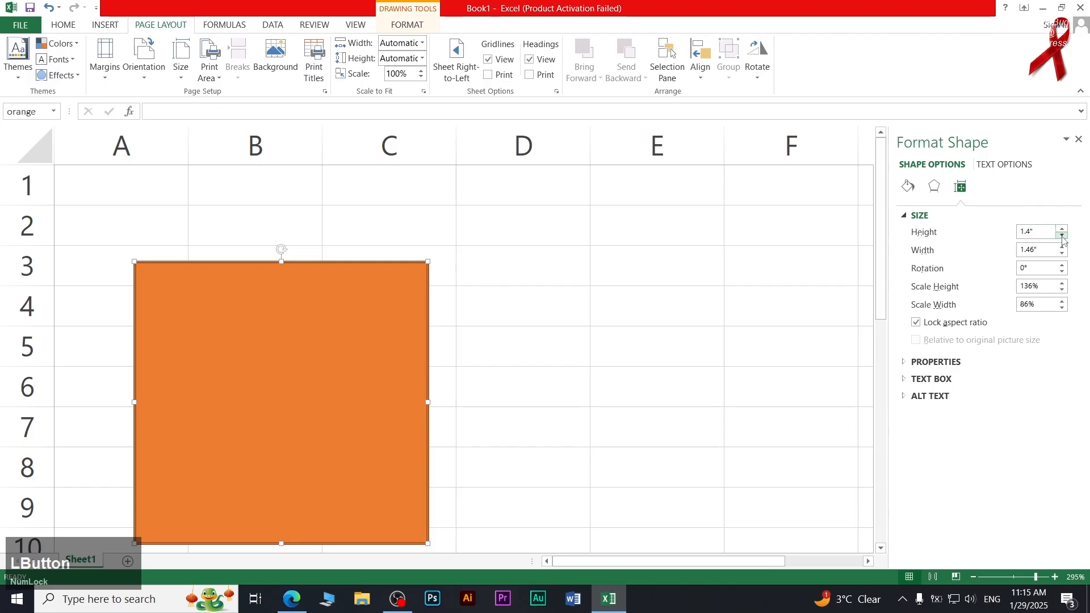
# Reduce the locked rectangle's height to 0.9", bring it back up to 1.1", and unlock the aspect ratio.
pyautogui.click(1063, 235)
pyautogui.click(1063, 236)
pyautogui.click(1062, 235)
pyautogui.click(1062, 235)
pyautogui.click(1063, 235)
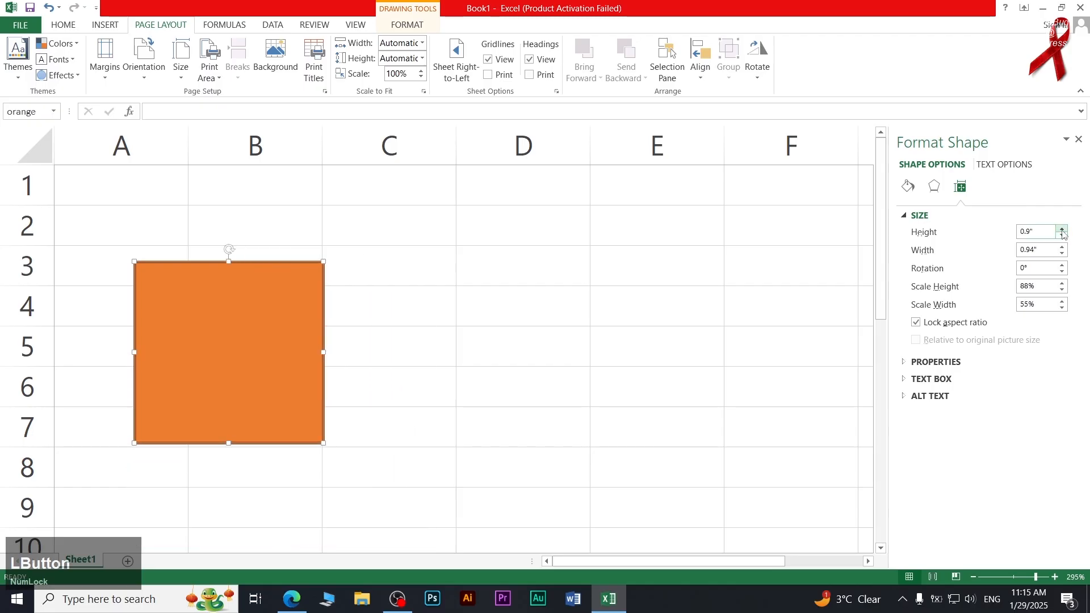
pyautogui.click(1062, 230)
pyautogui.click(1063, 230)
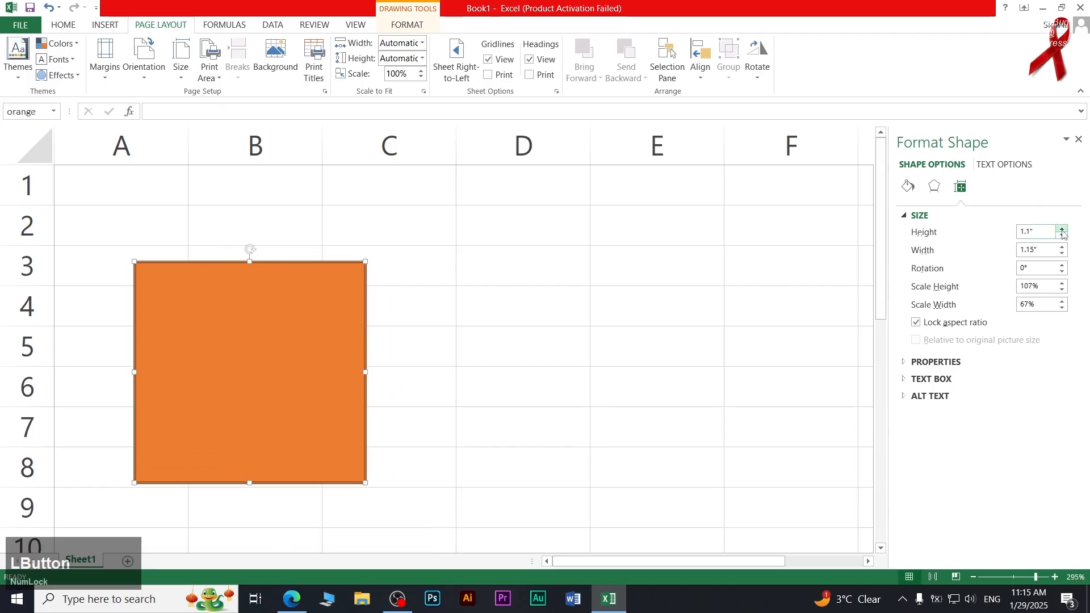
pyautogui.click(922, 322)
# Collapse the size settings and expand the rectangle's Properties and Text Box settings to examine their options.
pyautogui.click(905, 365)
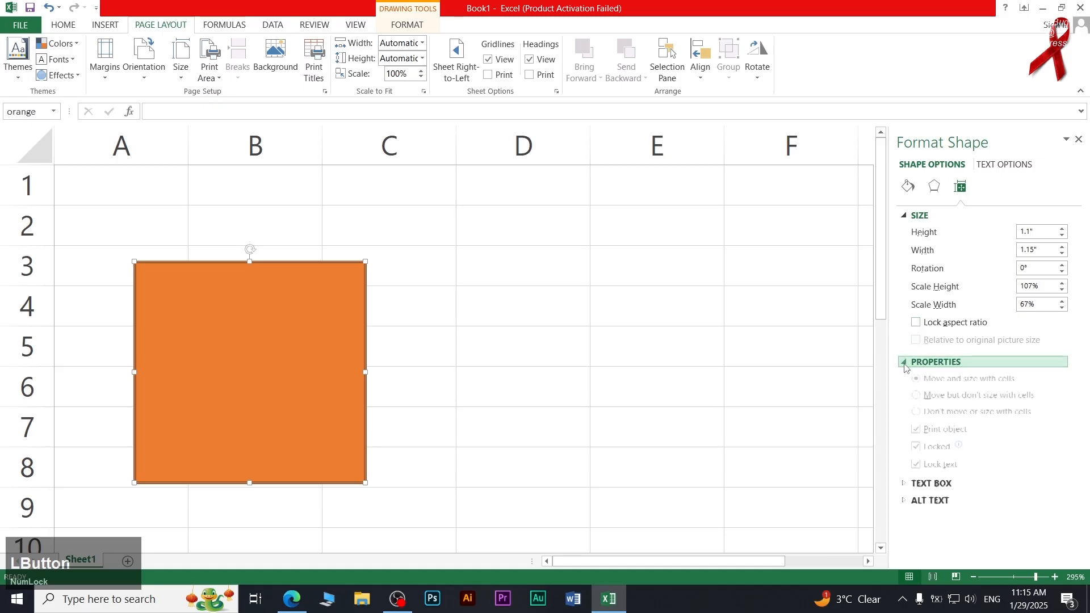
pyautogui.click(905, 361)
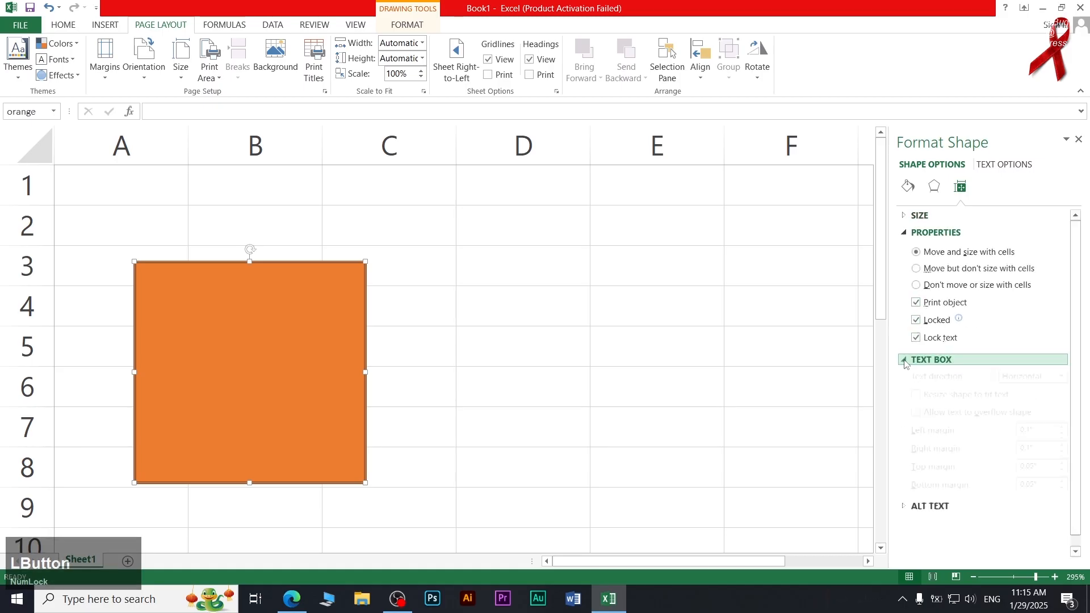